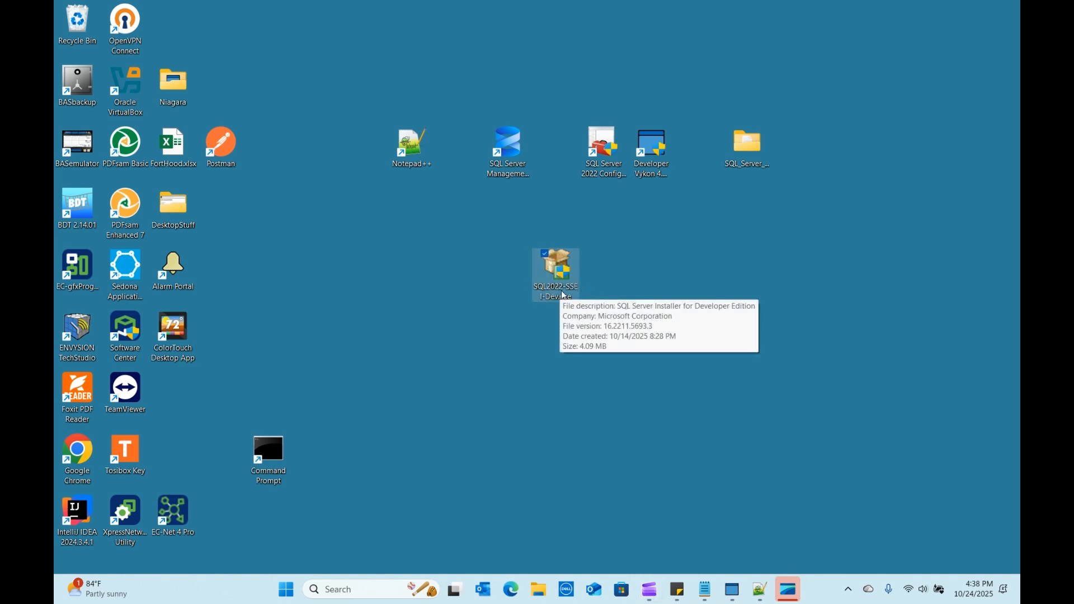
# Run the SQL Server 2022 Developer installer with permission to make changes, choosing a Custom installation with media location C:\SQL2022.
pyautogui.doubleClick(560, 275)
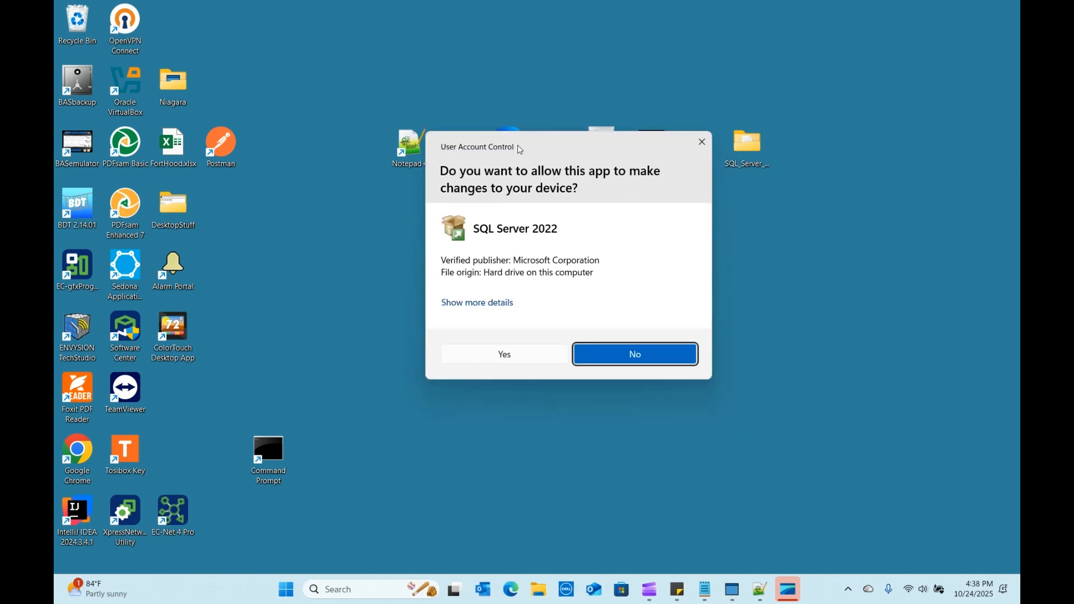
pyautogui.click(501, 353)
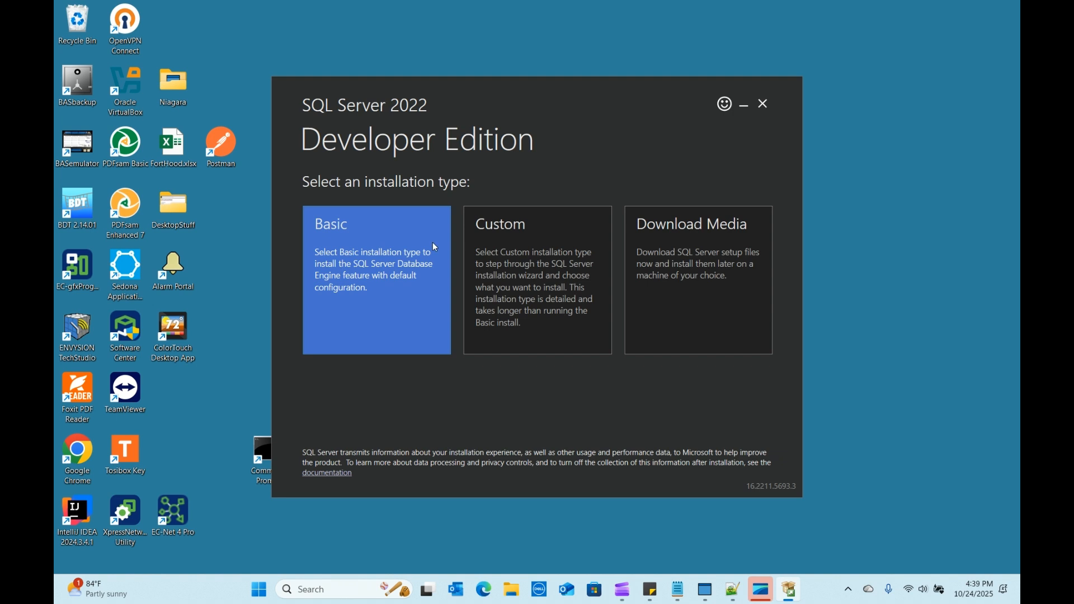
pyautogui.click(509, 228)
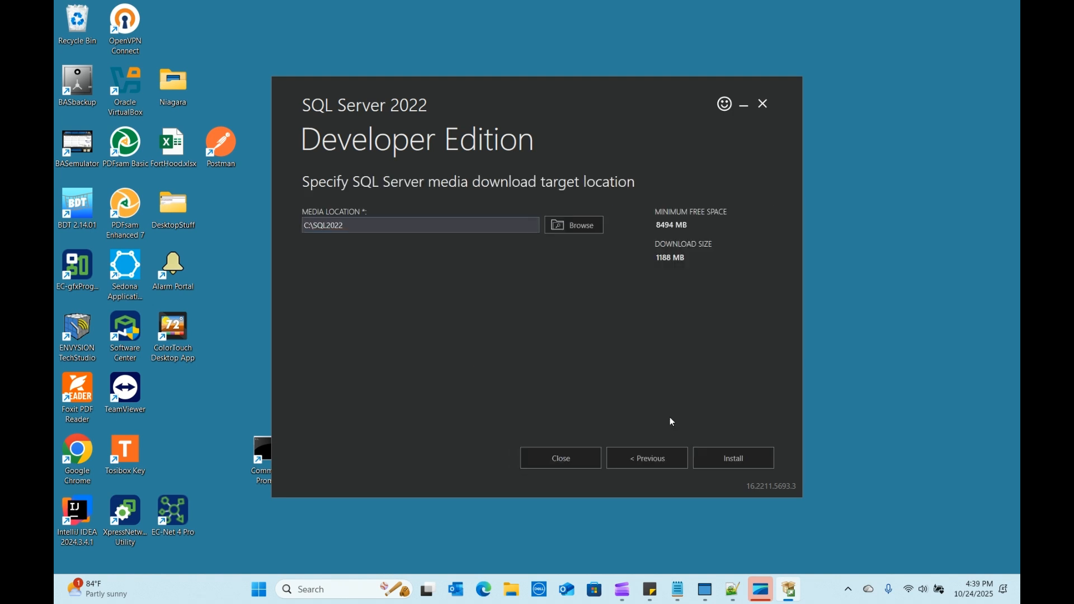
pyautogui.click(736, 462)
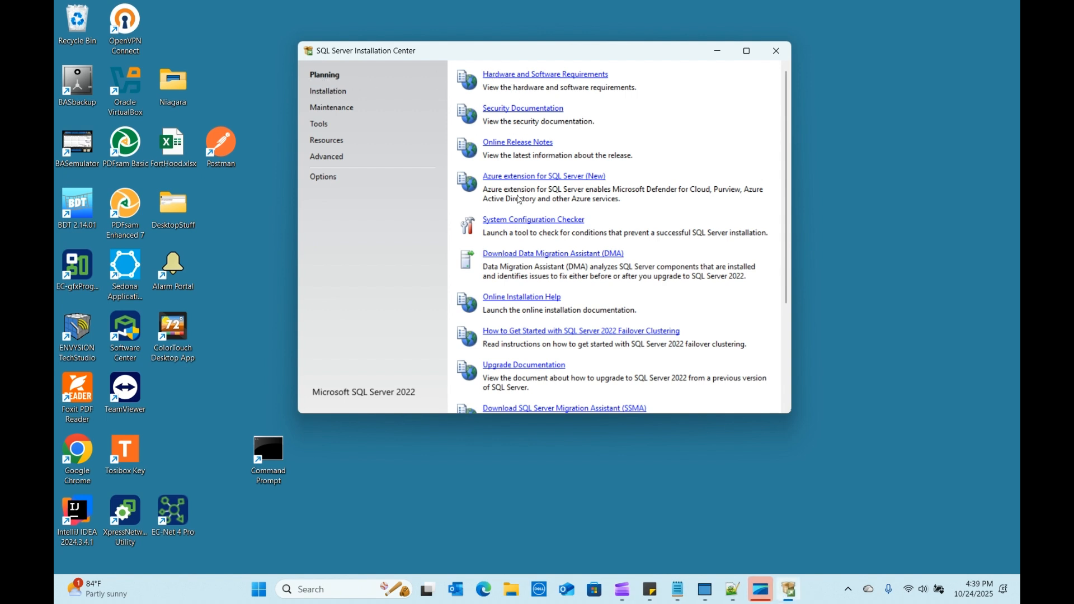
# Launch the setup wizard for a new SQL Server standalone installation and bring it to the front.
pyautogui.click(336, 94)
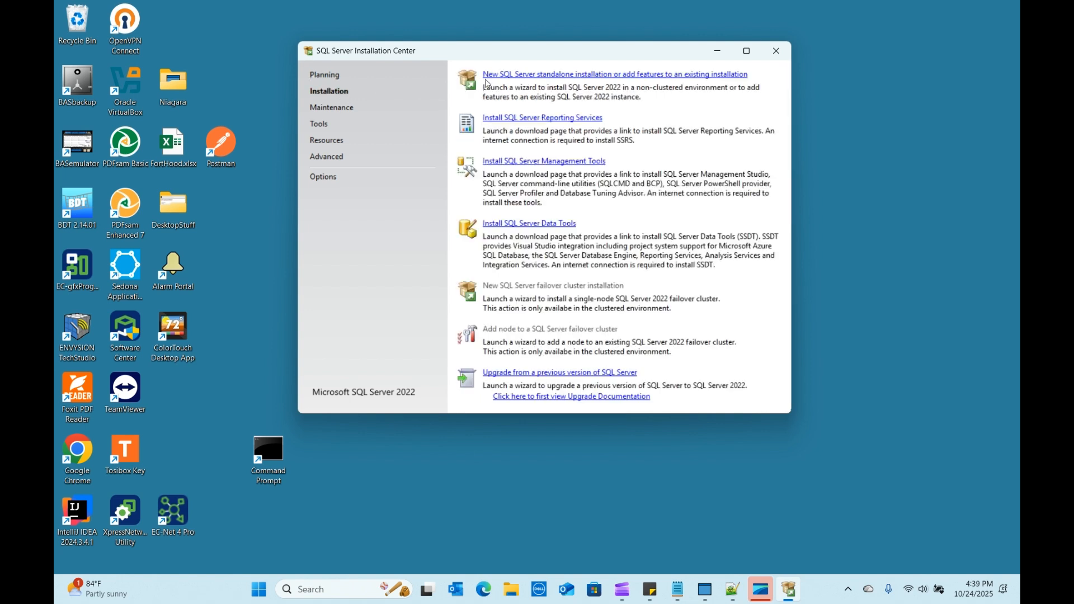
pyautogui.click(565, 76)
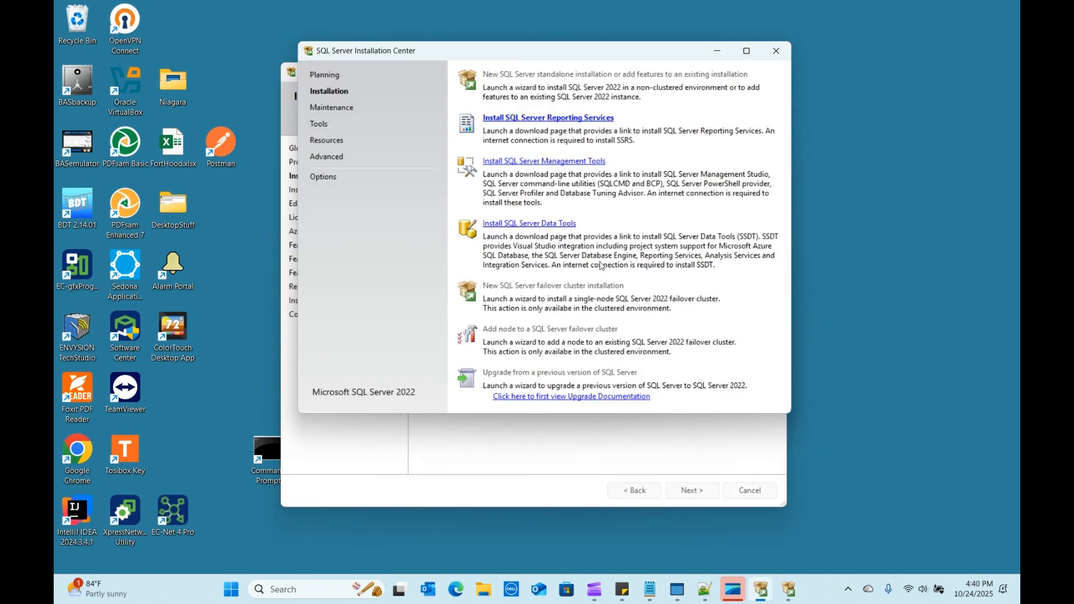
pyautogui.click(492, 462)
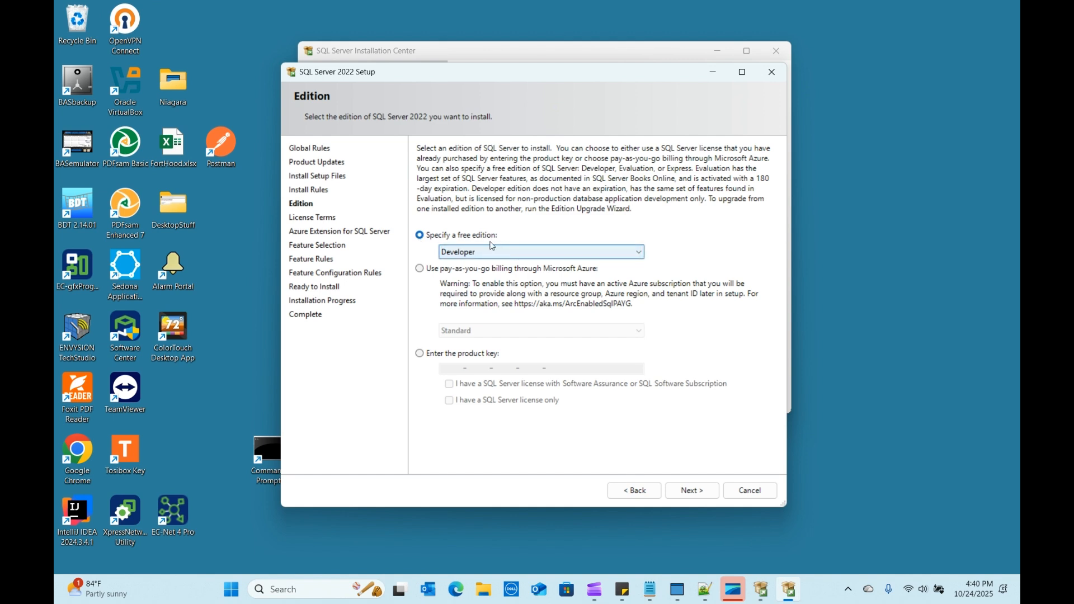
# Choose the free Developer edition and accept the license terms.
pyautogui.click(480, 256)
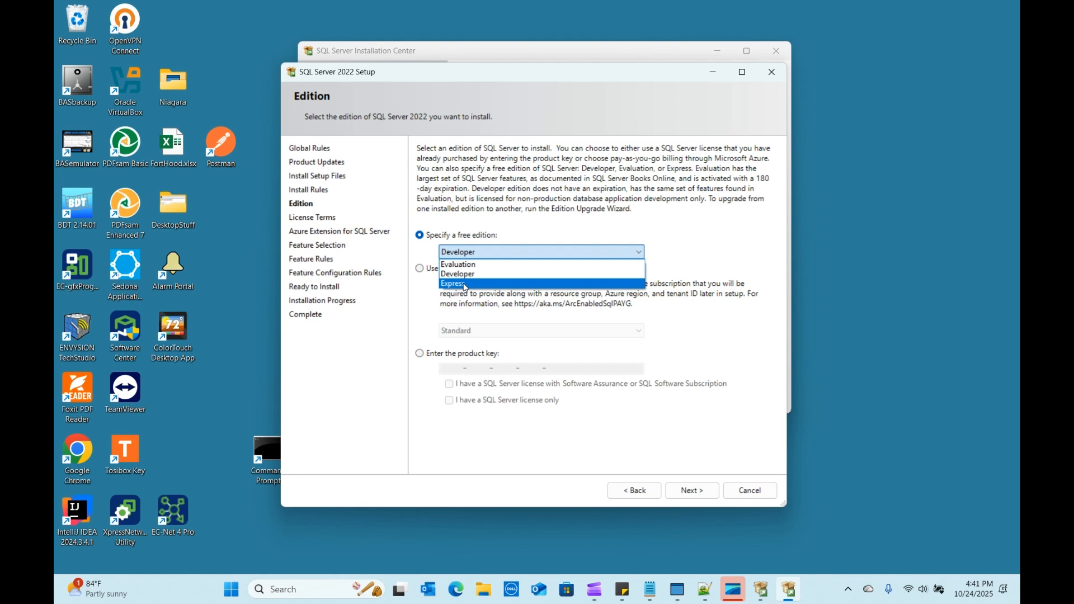
pyautogui.click(462, 274)
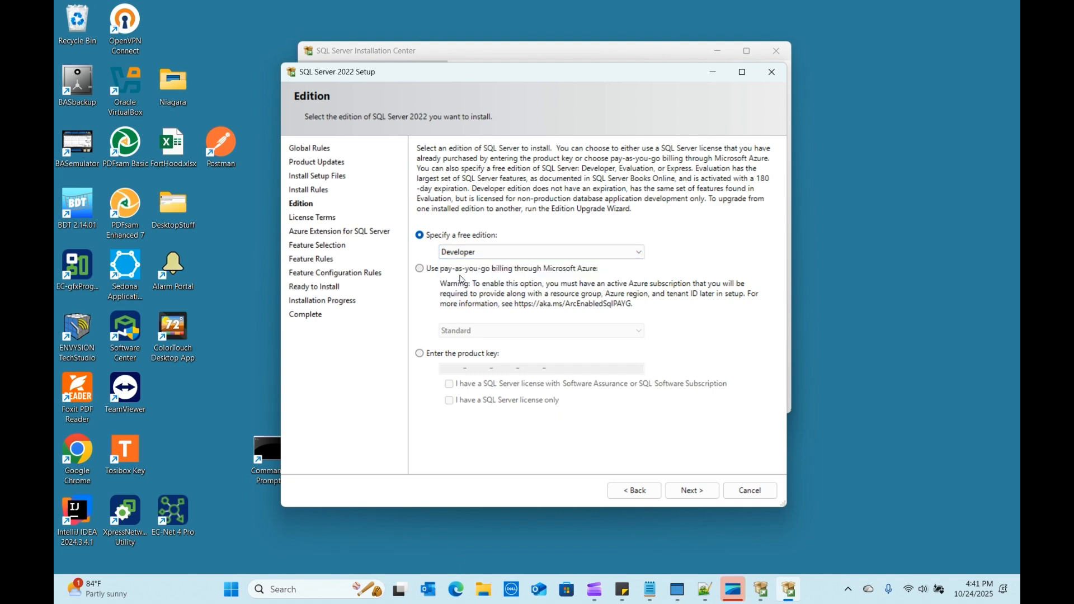
pyautogui.click(693, 492)
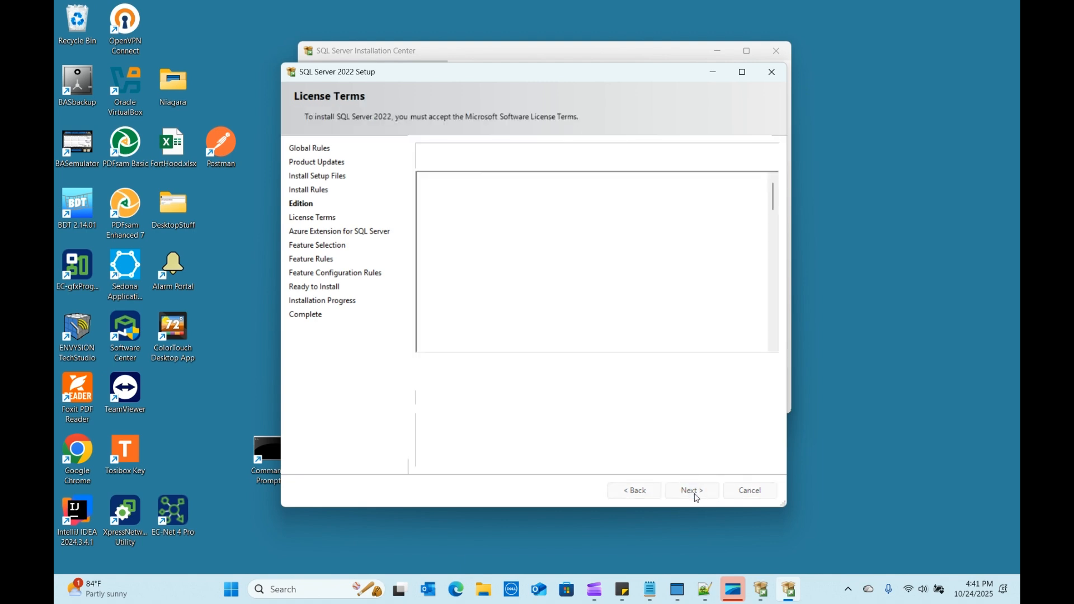
pyautogui.click(420, 398)
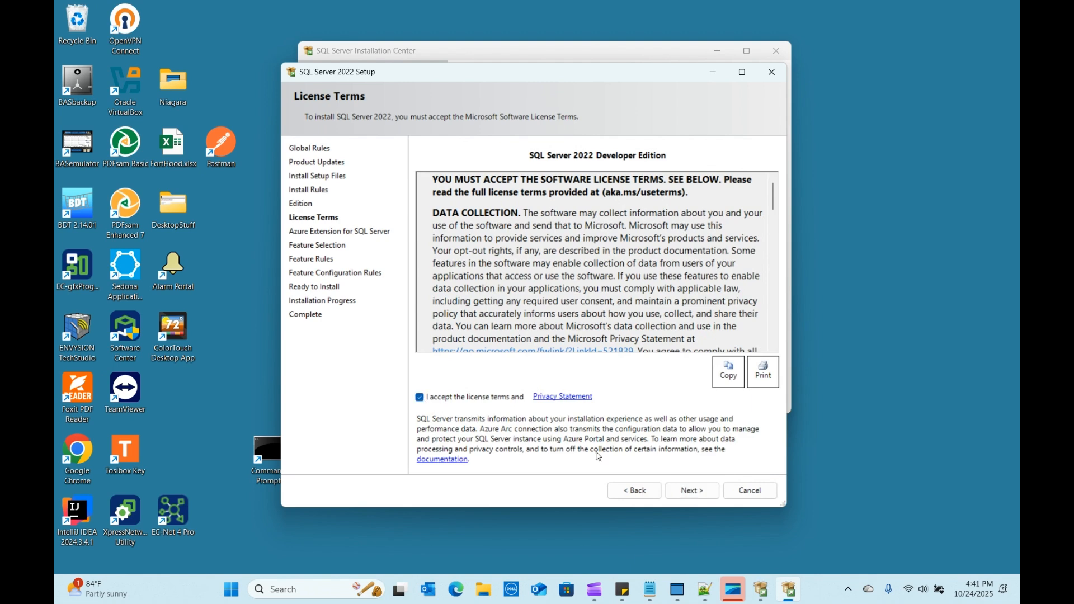
pyautogui.click(696, 493)
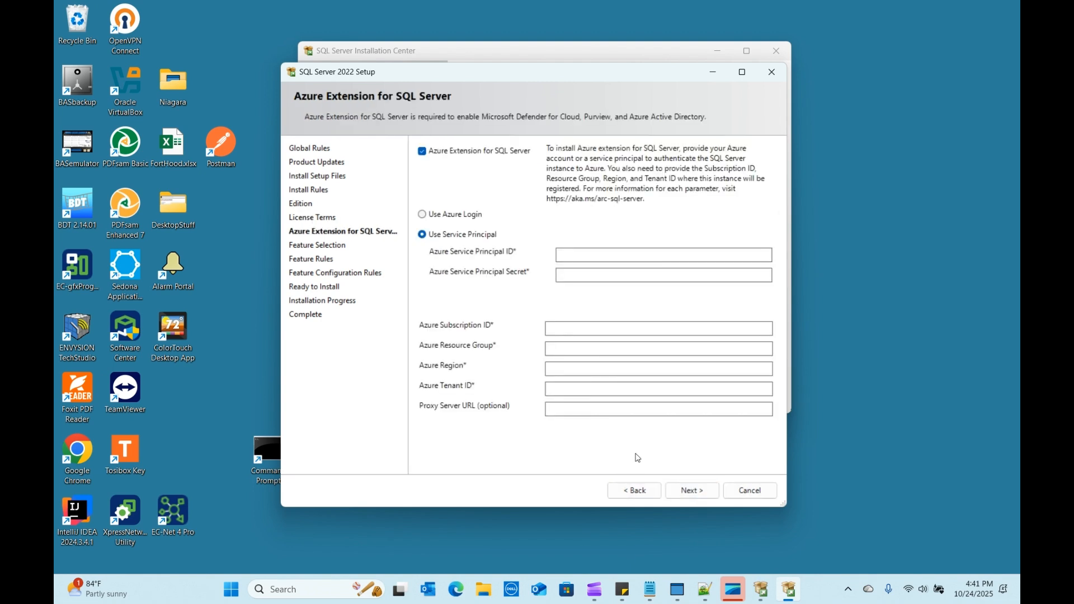
# Exclude the Azure Extension for SQL Server and select Database Engine Services as the only feature to install.
pyautogui.click(422, 153)
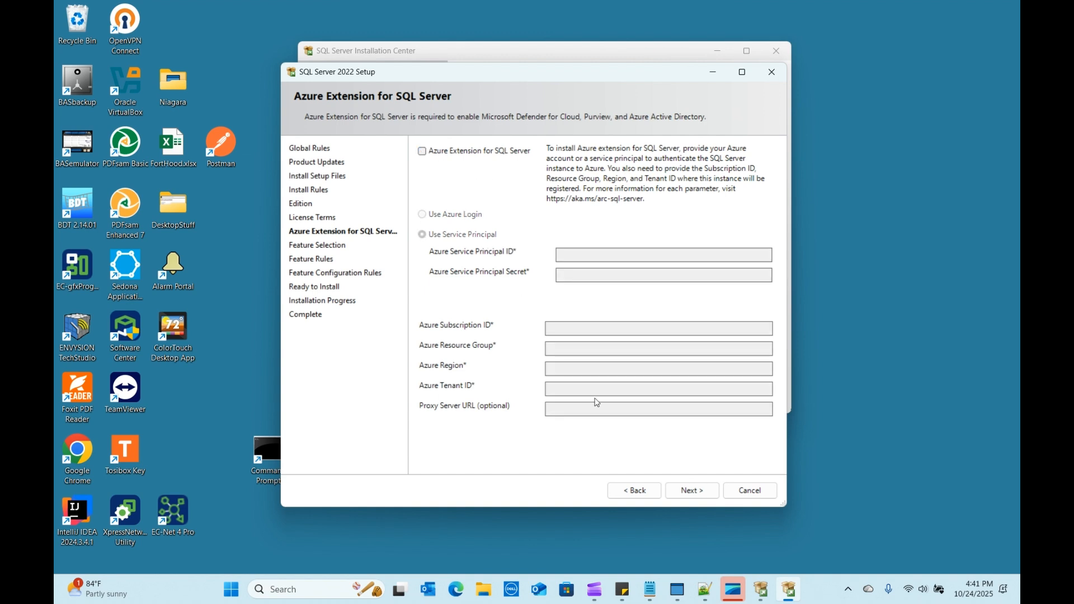
pyautogui.click(696, 491)
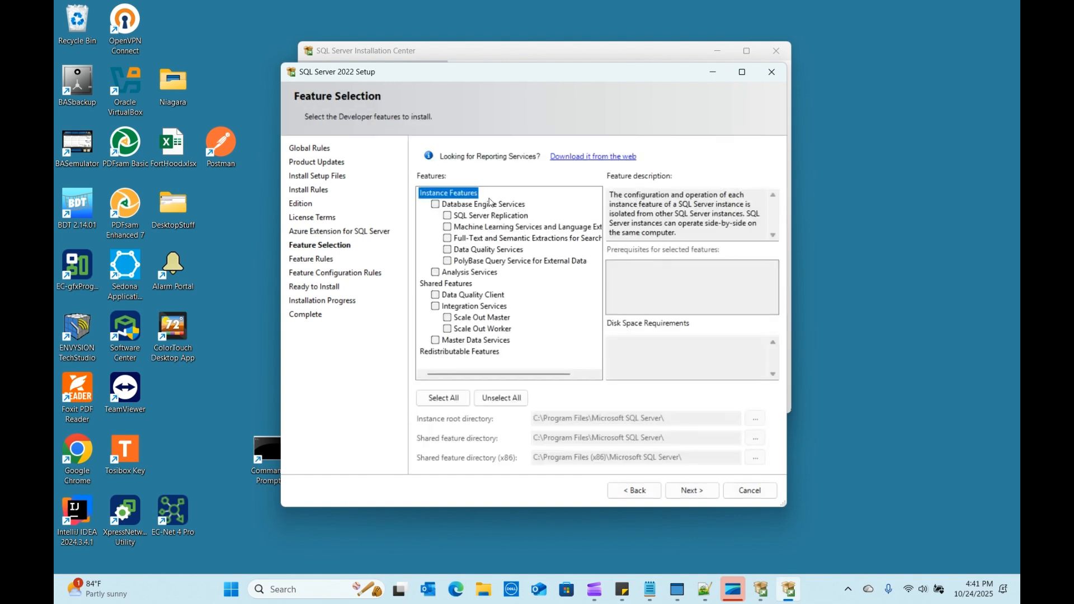
pyautogui.click(435, 204)
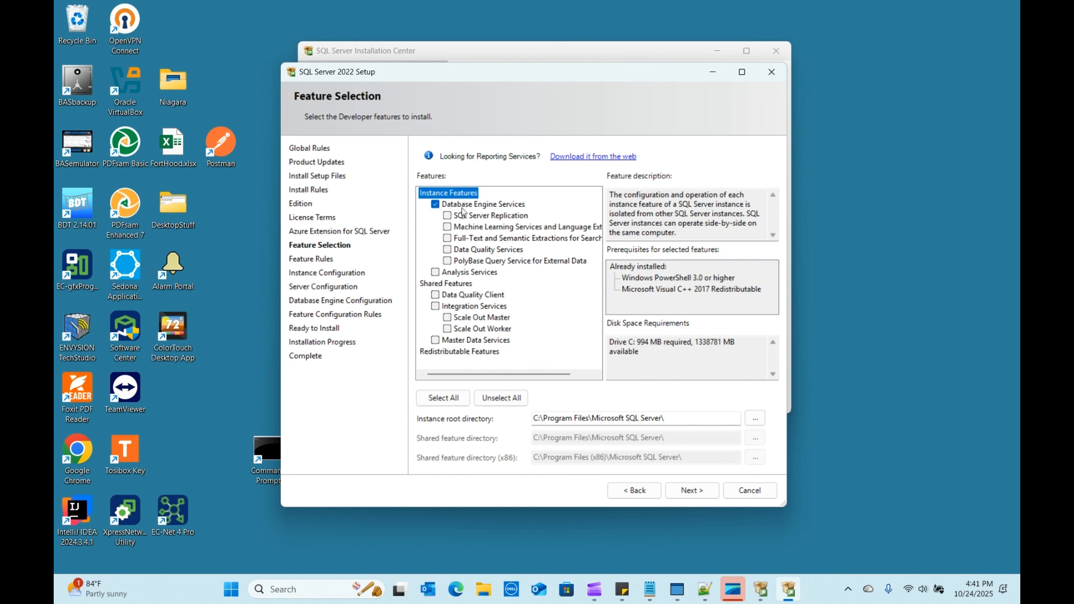
pyautogui.click(698, 494)
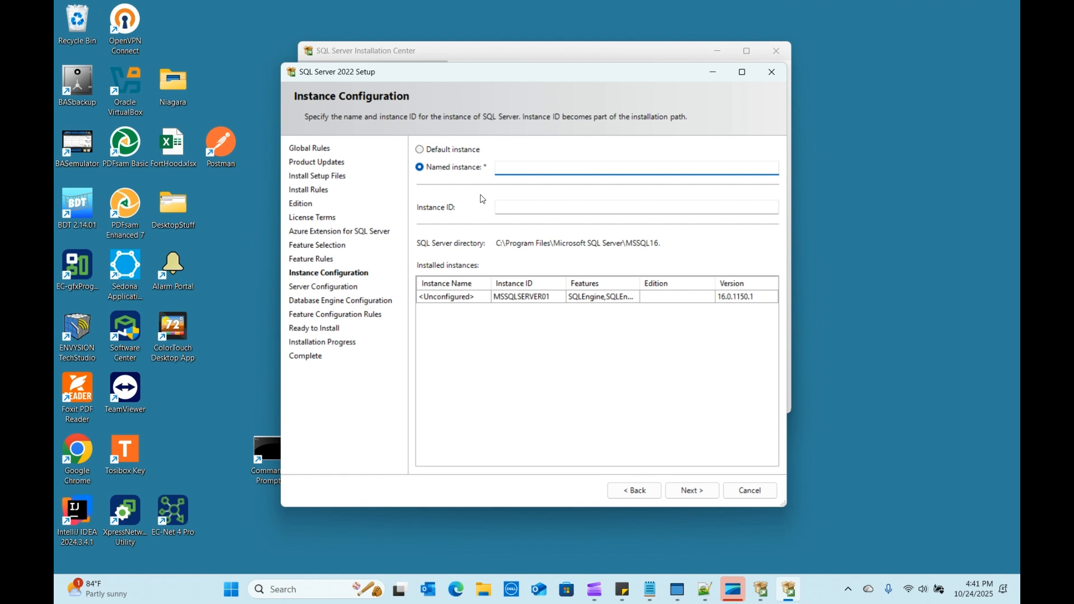
# Configure a named instance SQLSRV2022DEV with the same instance ID and continue to the server configuration.
pyautogui.click(438, 150)
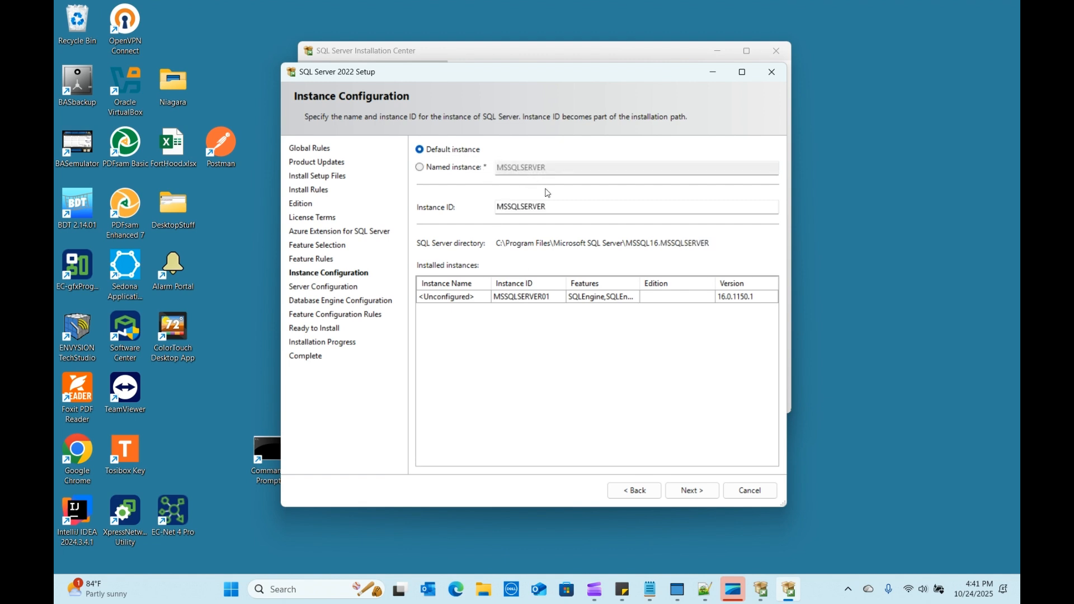
pyautogui.click(428, 168)
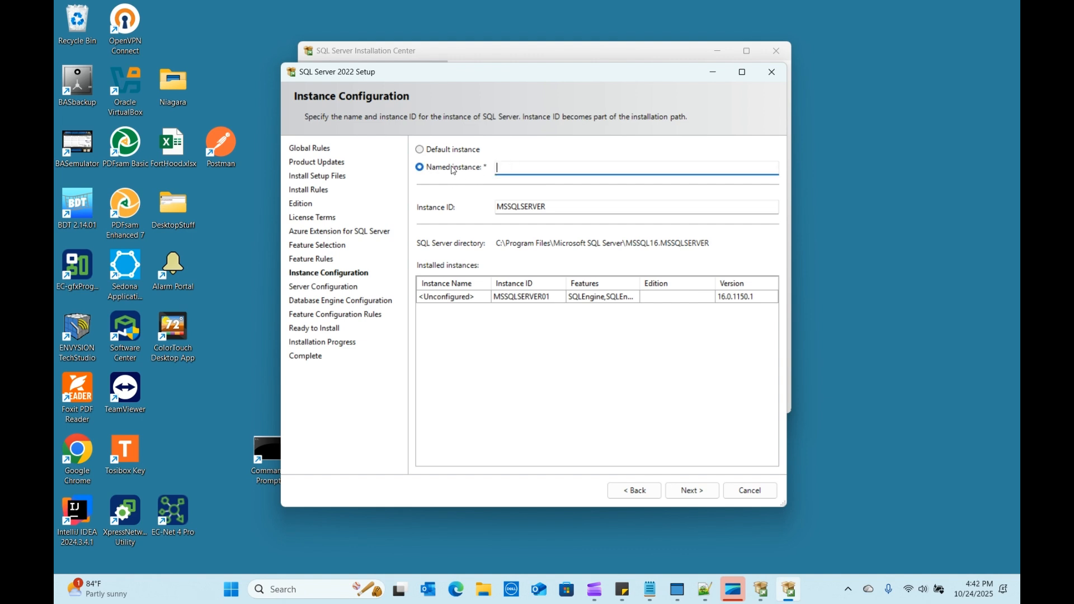
pyautogui.write('SQLSr')
pyautogui.press('BackSpace')
pyautogui.write('RV2022DEV')
pyautogui.click(571, 207)
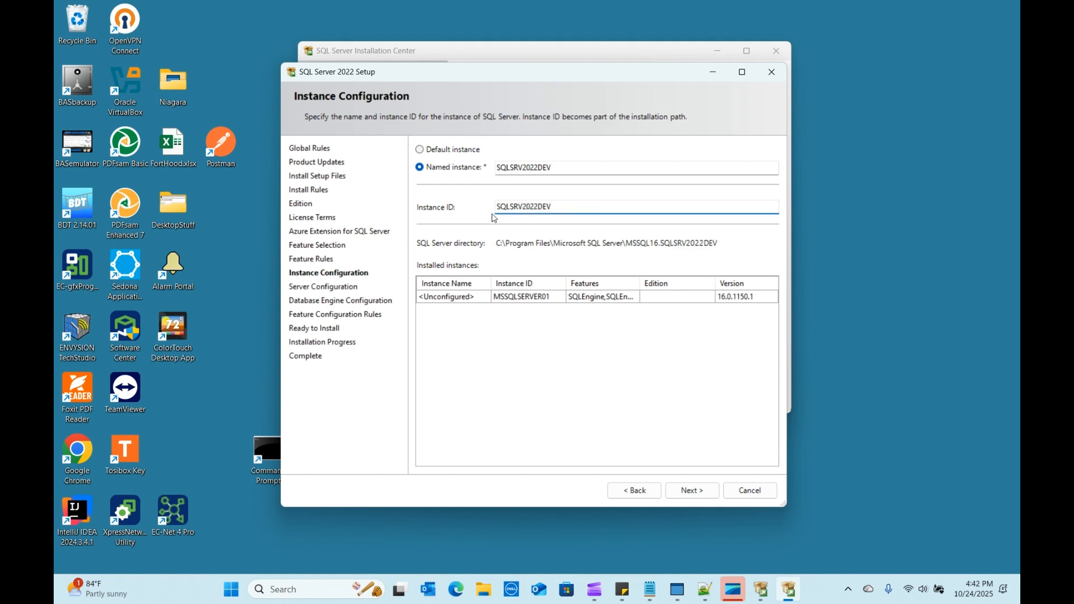
pyautogui.click(693, 491)
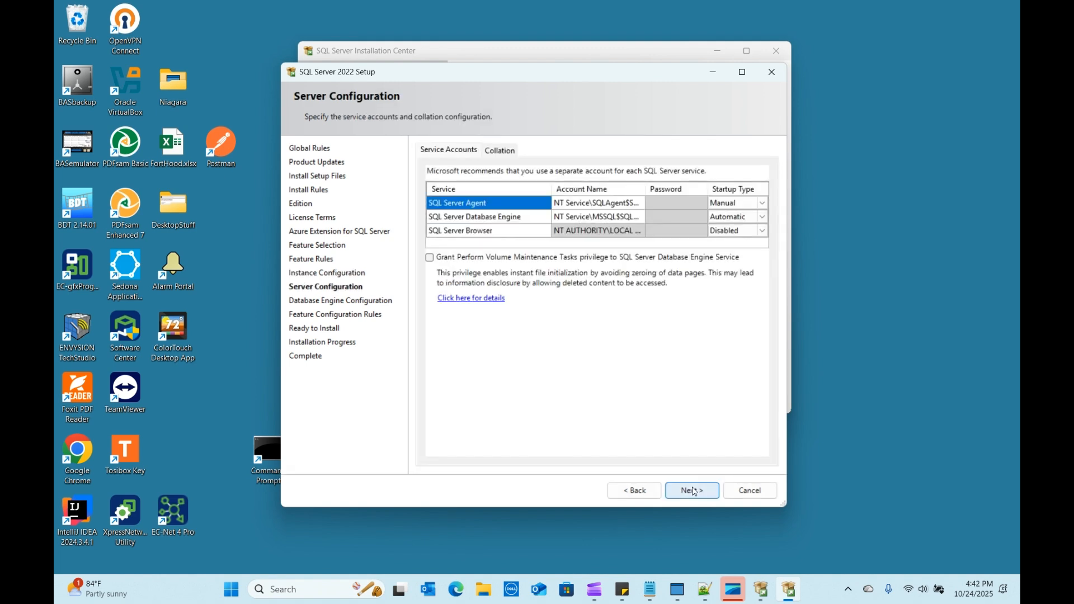
# Set the SQL Server Browser startup type to Automatic, keep SQL Server Agent on Manual, and continue to the database engine configuration.
pyautogui.click(738, 231)
pyautogui.click(730, 231)
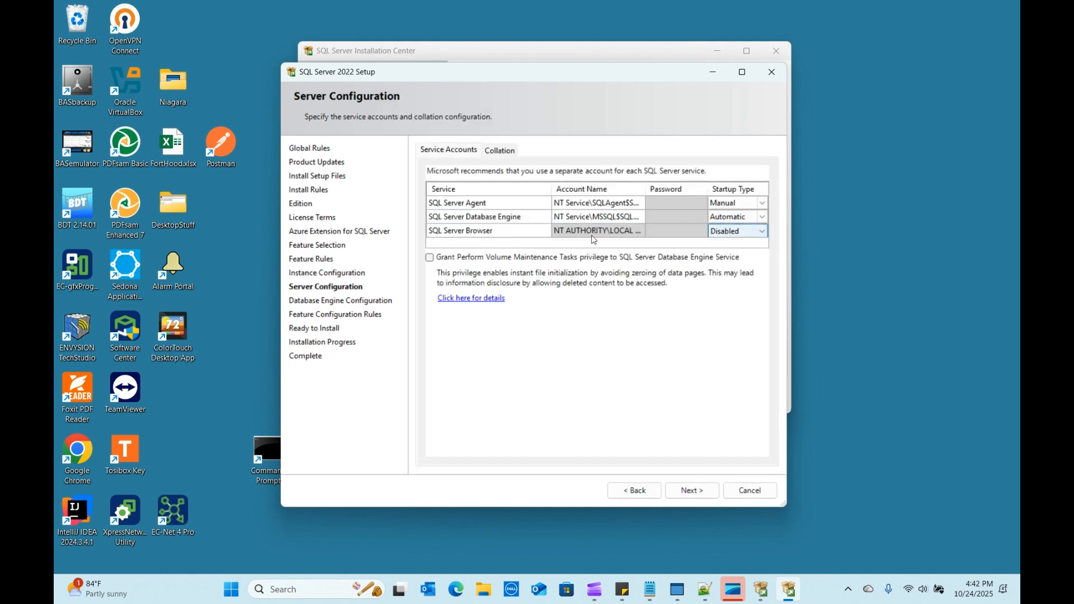
pyautogui.click(741, 231)
pyautogui.click(736, 246)
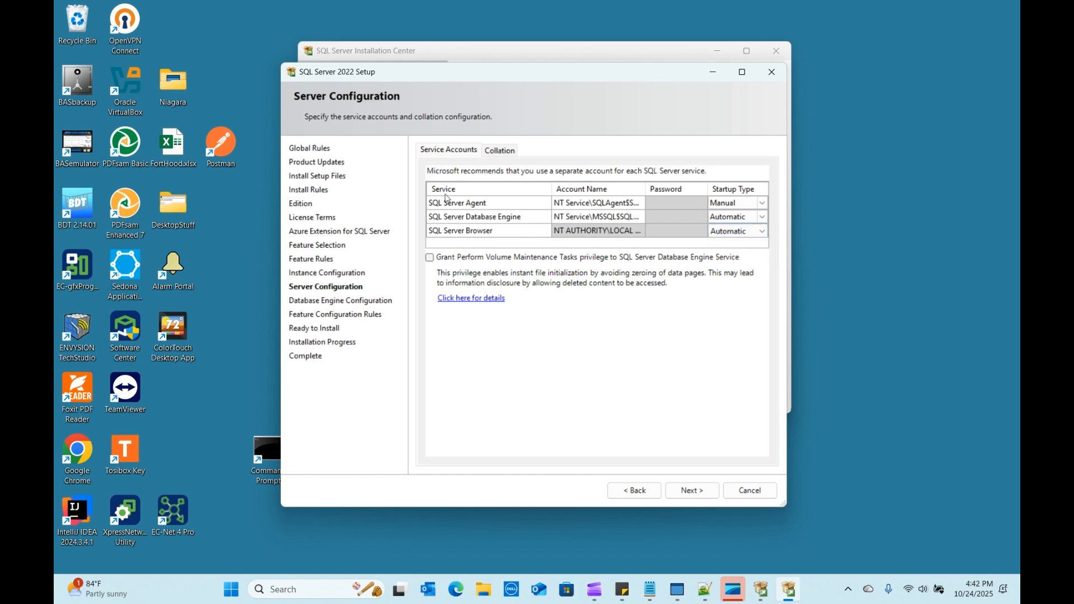
pyautogui.click(734, 205)
pyautogui.click(725, 234)
pyautogui.click(730, 221)
pyautogui.click(700, 493)
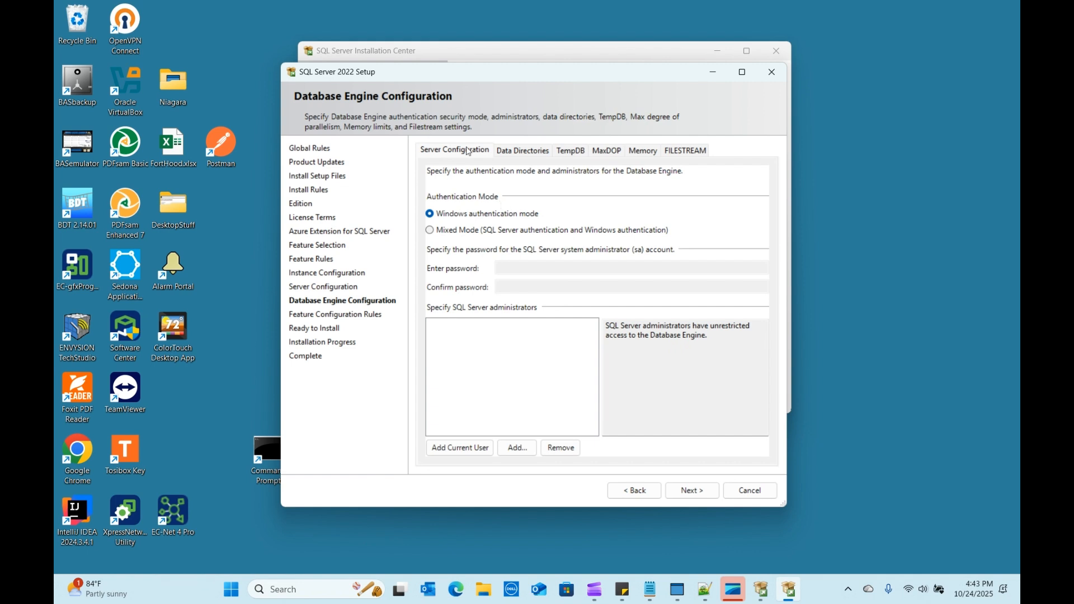
# Enable Mixed Mode authentication, enter and confirm the sa account password, and add the current user as SQL Server administrator.
pyautogui.click(430, 231)
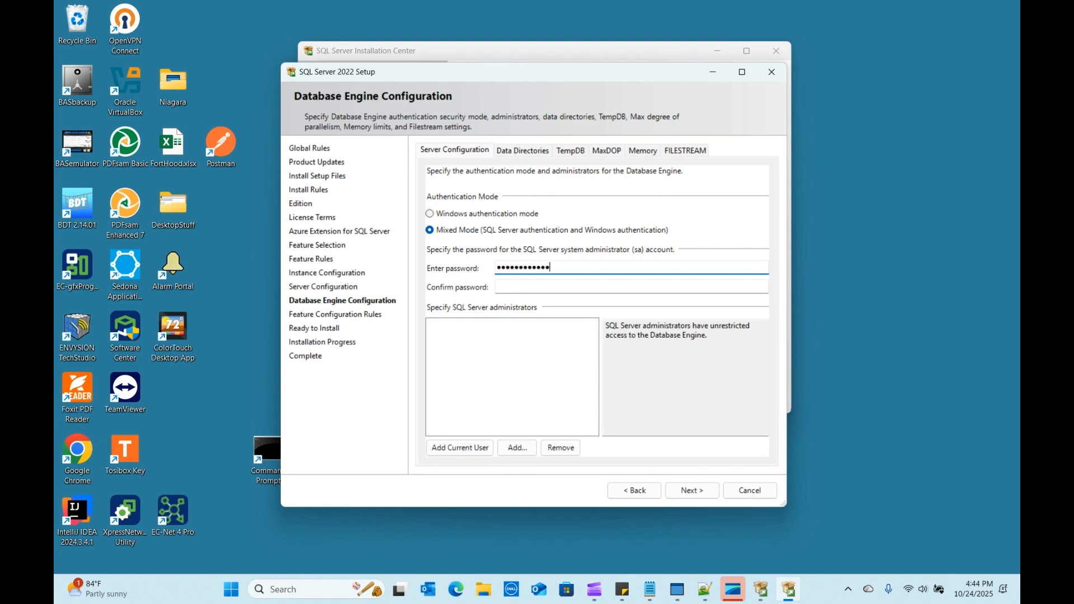
pyautogui.click(543, 286)
pyautogui.write('•')
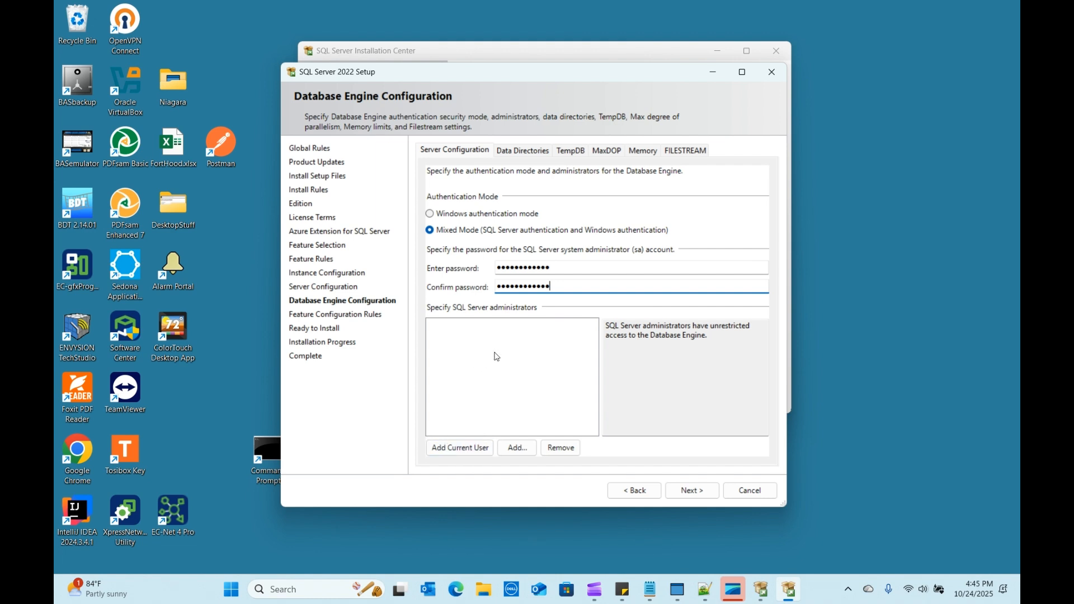
pyautogui.click(468, 445)
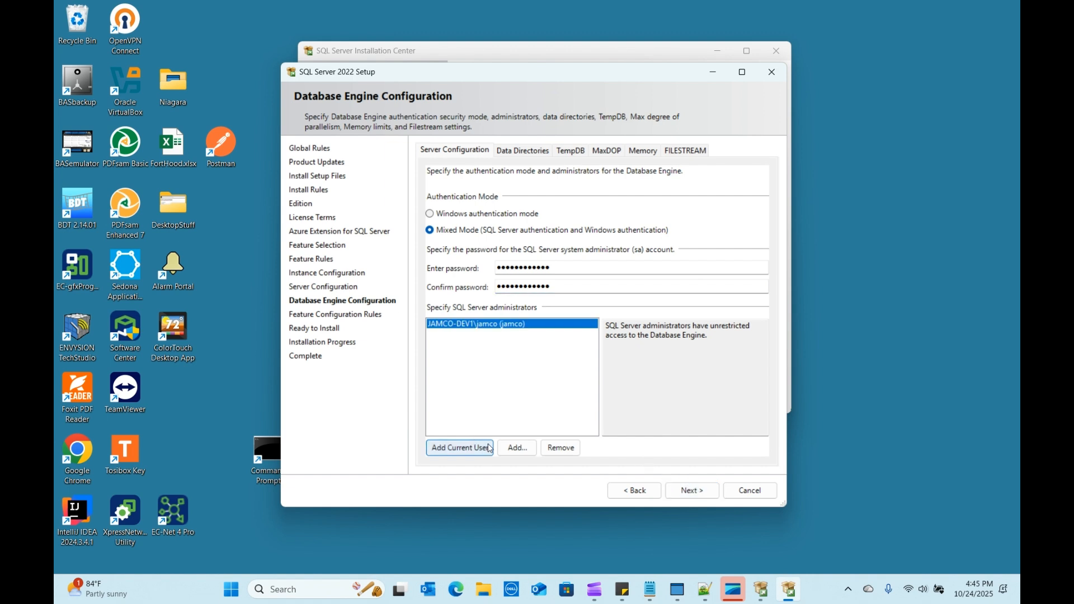
pyautogui.click(694, 492)
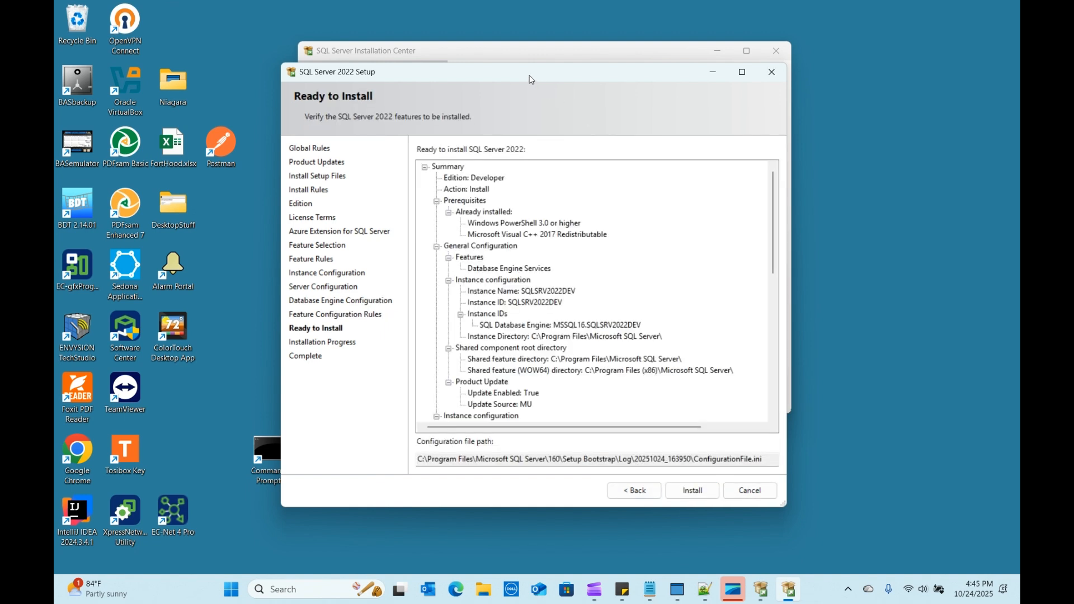
# Review the installation summary and start installing SQL Server 2022.
pyautogui.scroll(-8, 620, 335)
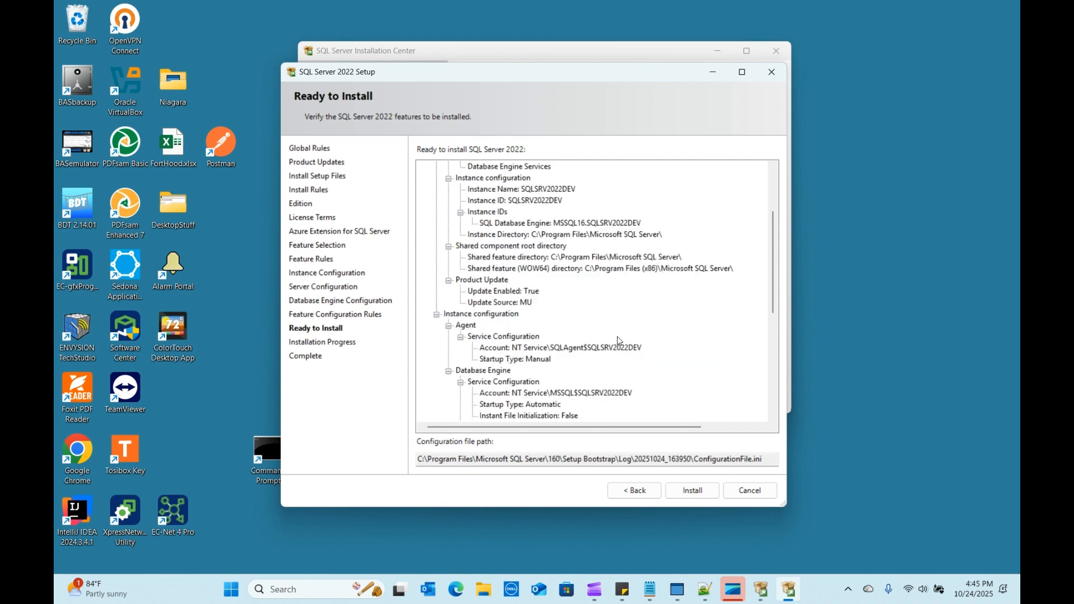
pyautogui.scroll(7, 621, 336)
pyautogui.scroll(1, 620, 337)
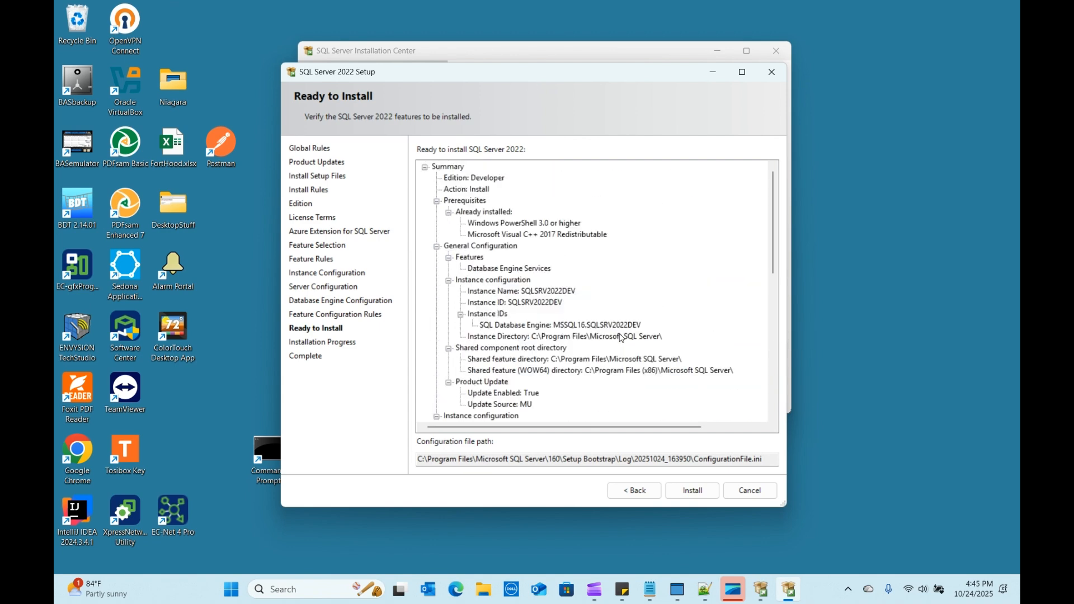
pyautogui.click(703, 497)
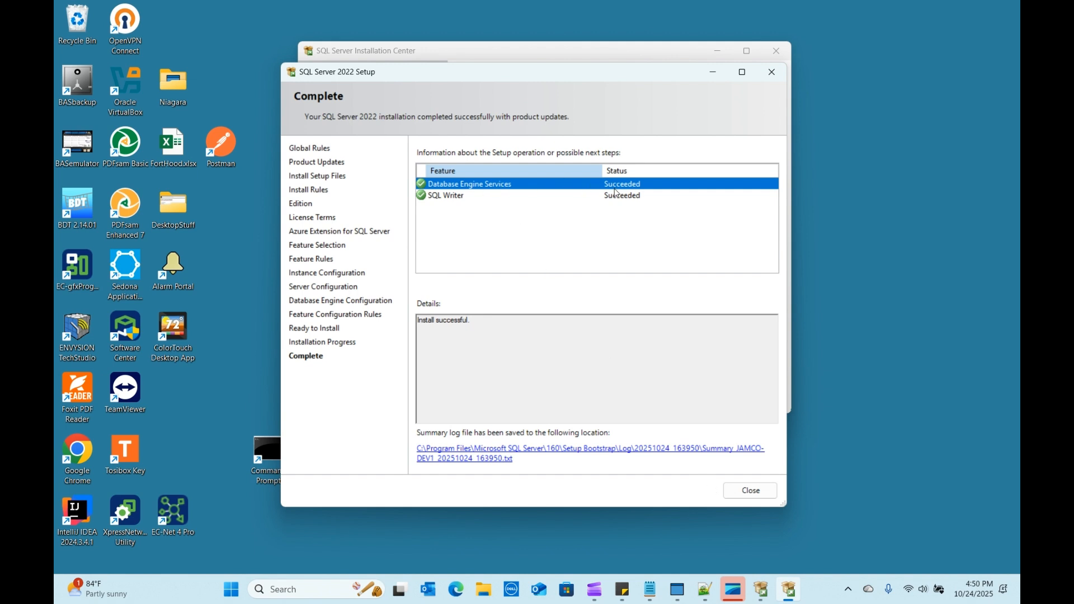
# Check the status entries of SQL Writer and Database Engine Services, and close the setup wizard and the Installation Center.
pyautogui.click(460, 196)
pyautogui.click(460, 185)
pyautogui.click(750, 491)
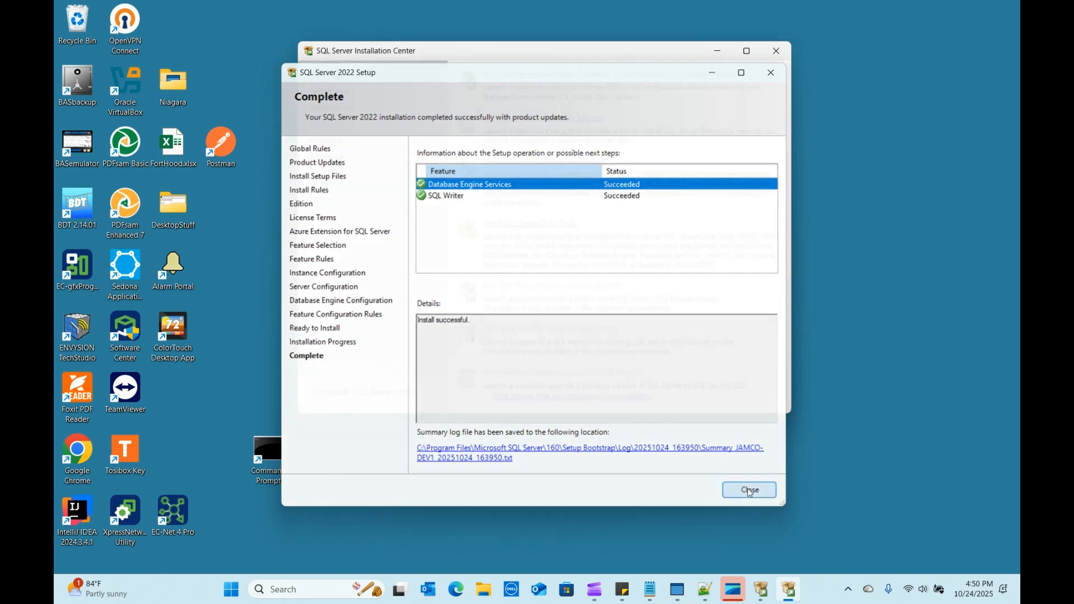
pyautogui.click(773, 52)
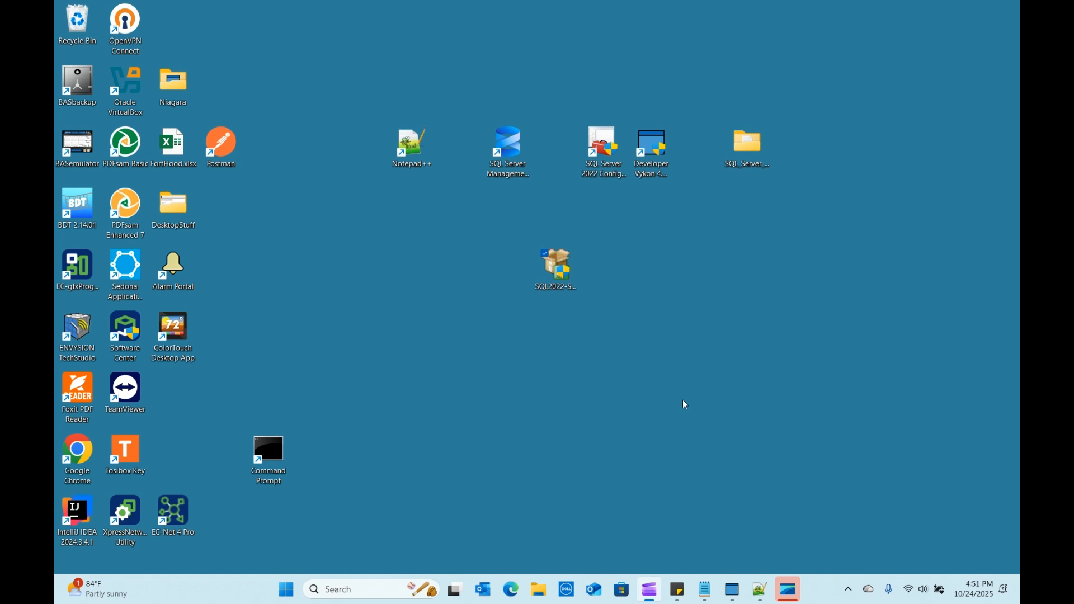
# Search the Start menu for "sql" and launch SQL Server 2022 Configuration Manager, allowing it to run.
pyautogui.click(602, 152)
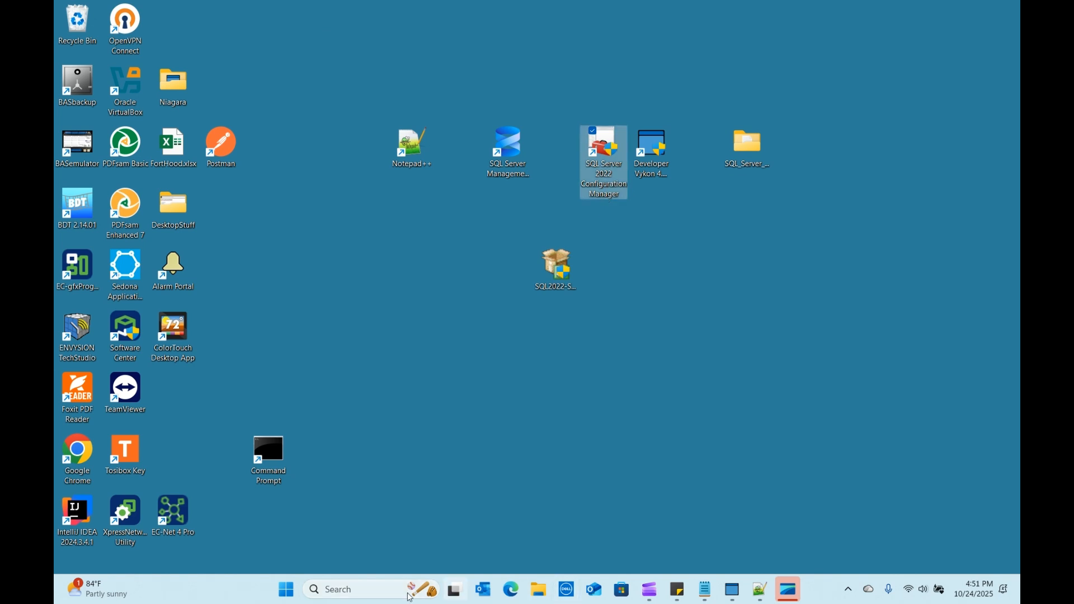
pyautogui.click(287, 593)
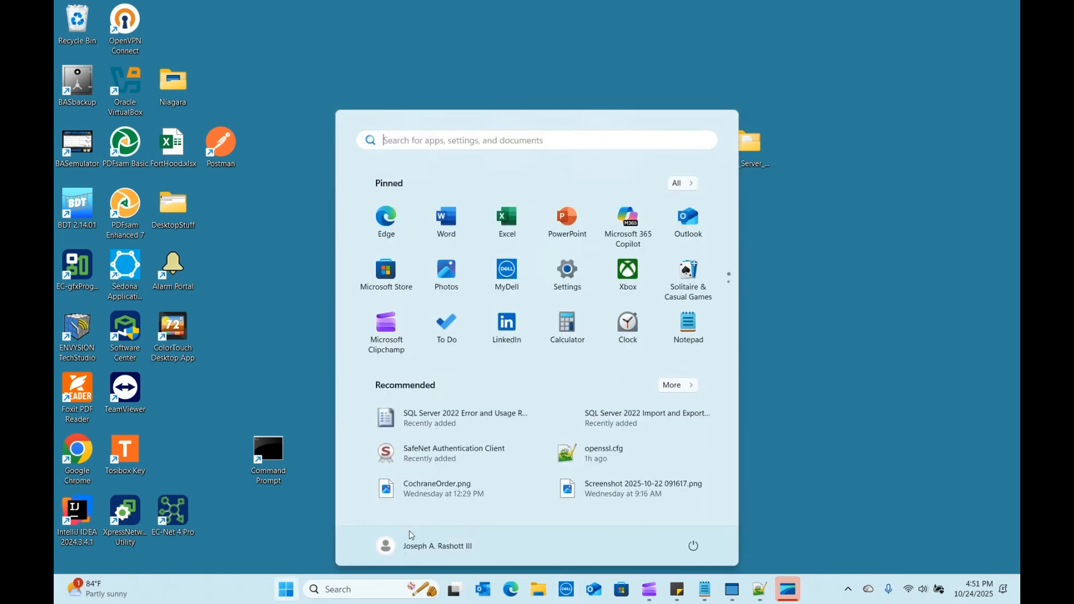
pyautogui.click(675, 183)
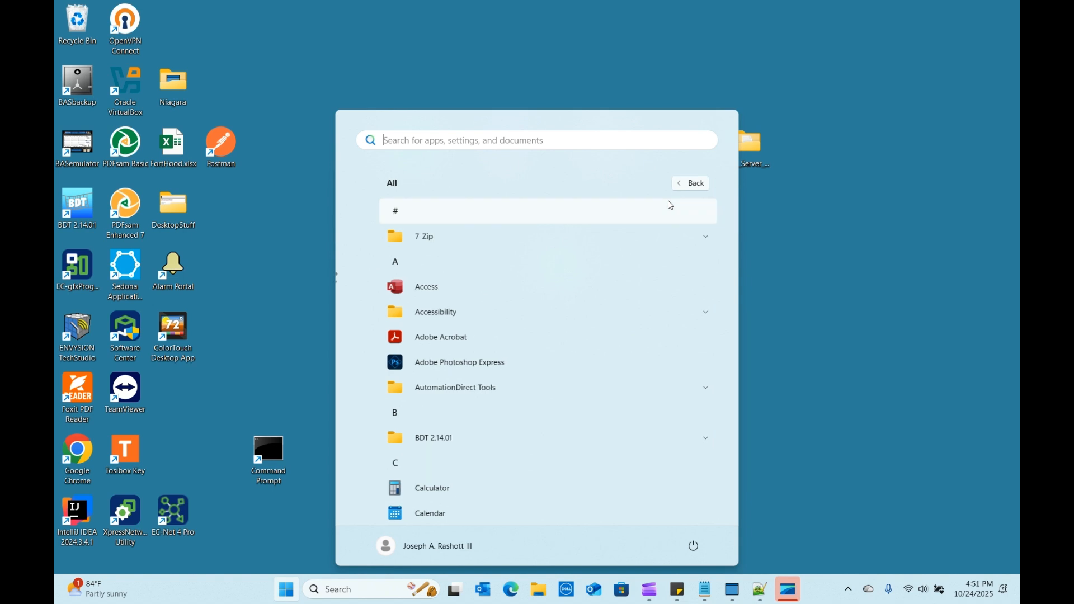
pyautogui.scroll(-6, 531, 321)
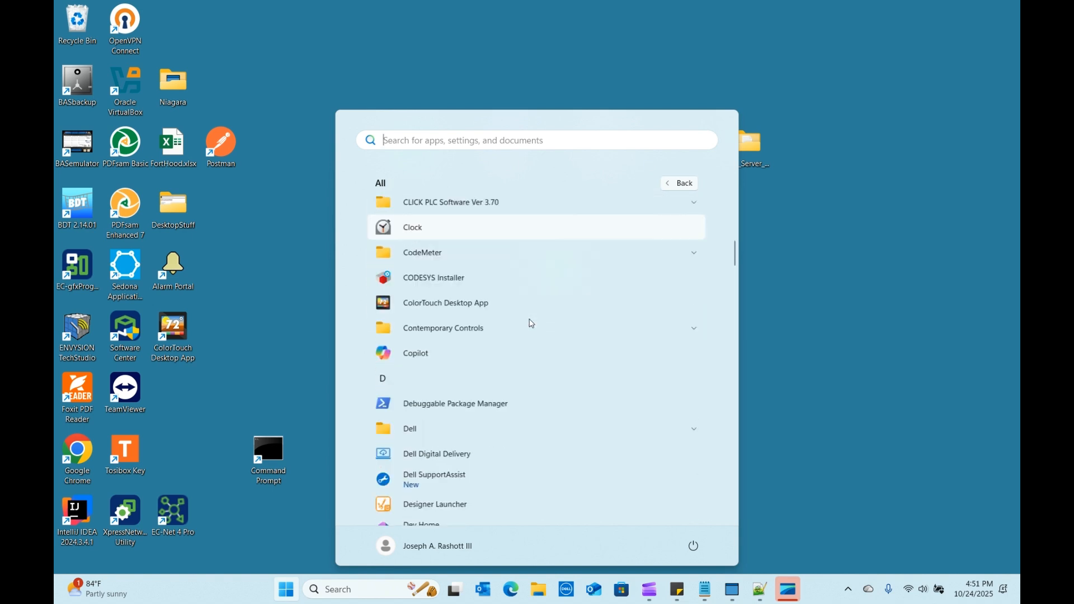
pyautogui.scroll(-5, 531, 323)
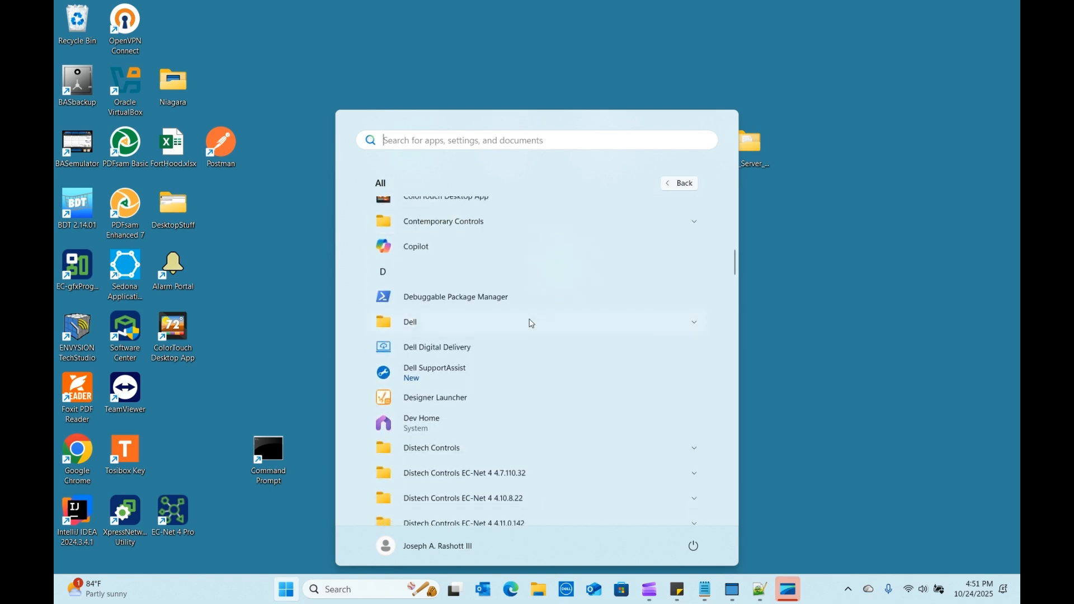
pyautogui.scroll(-15, 531, 324)
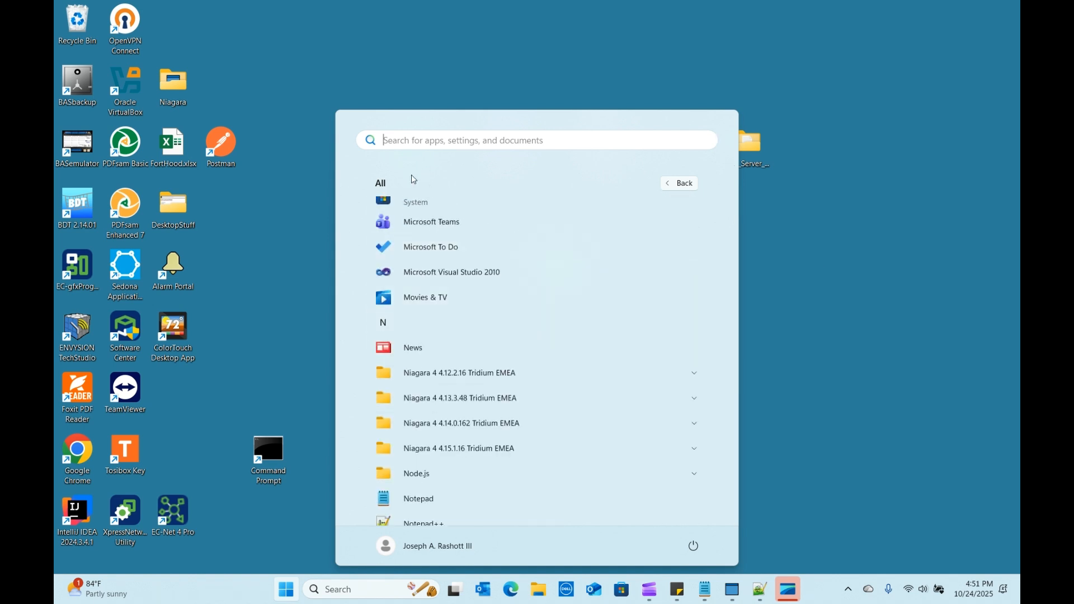
pyautogui.click(404, 140)
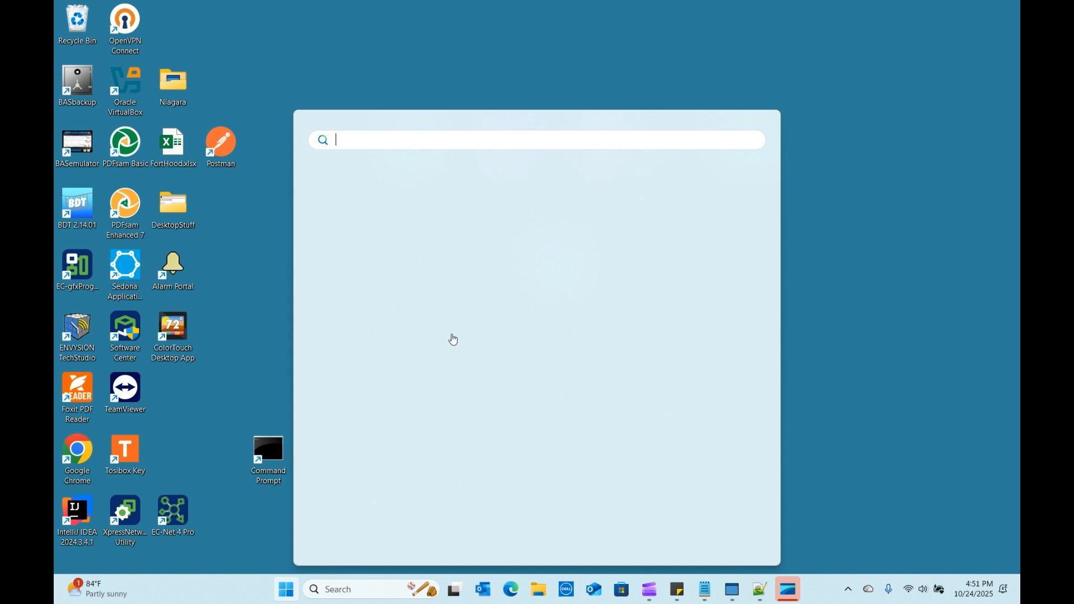
pyautogui.write('sql')
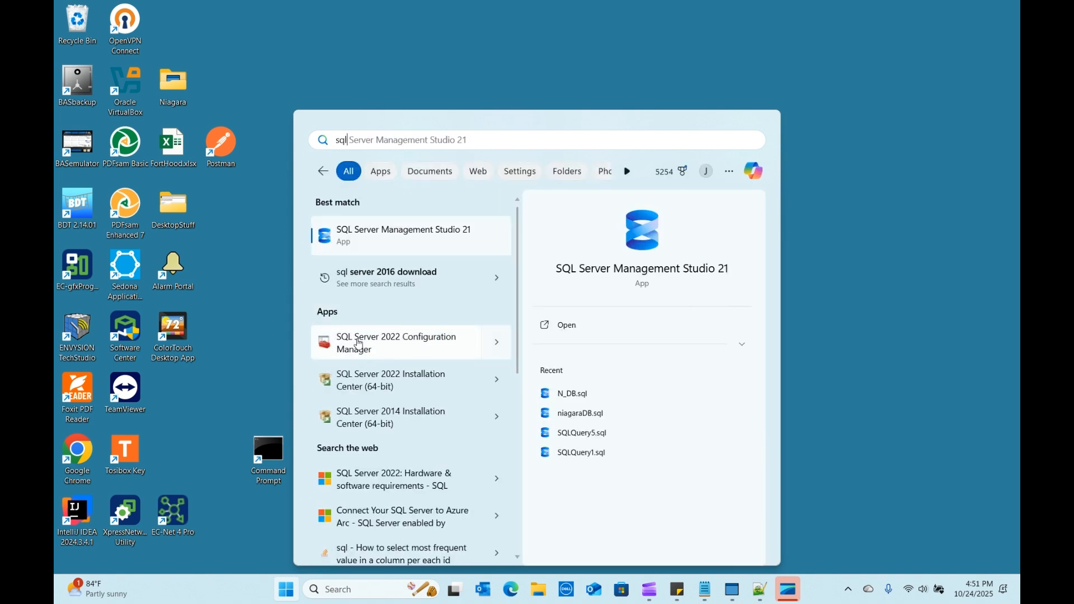
pyautogui.click(361, 345)
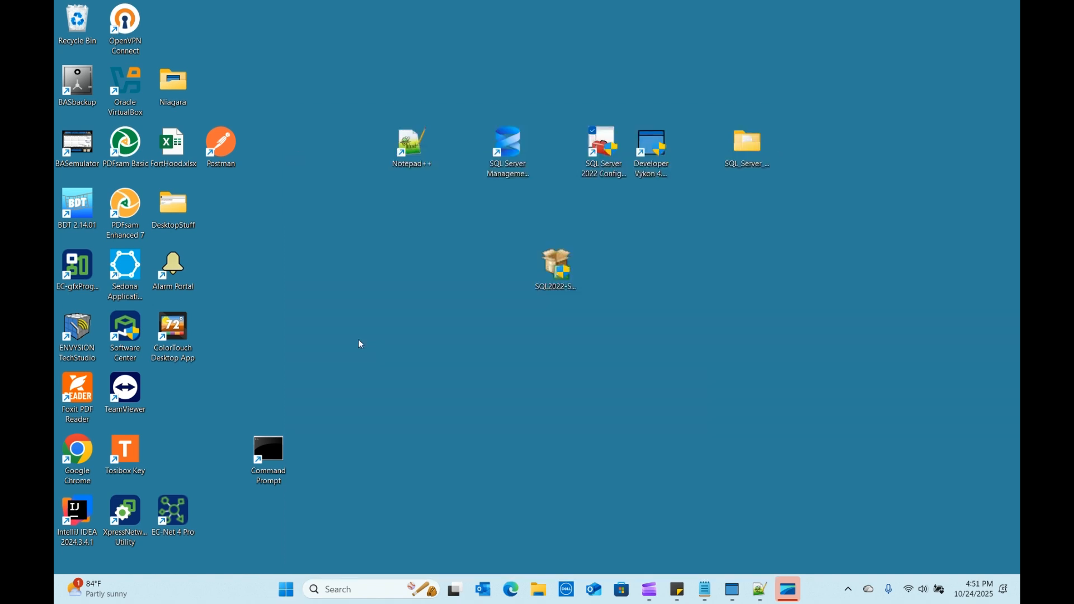
pyautogui.click(502, 397)
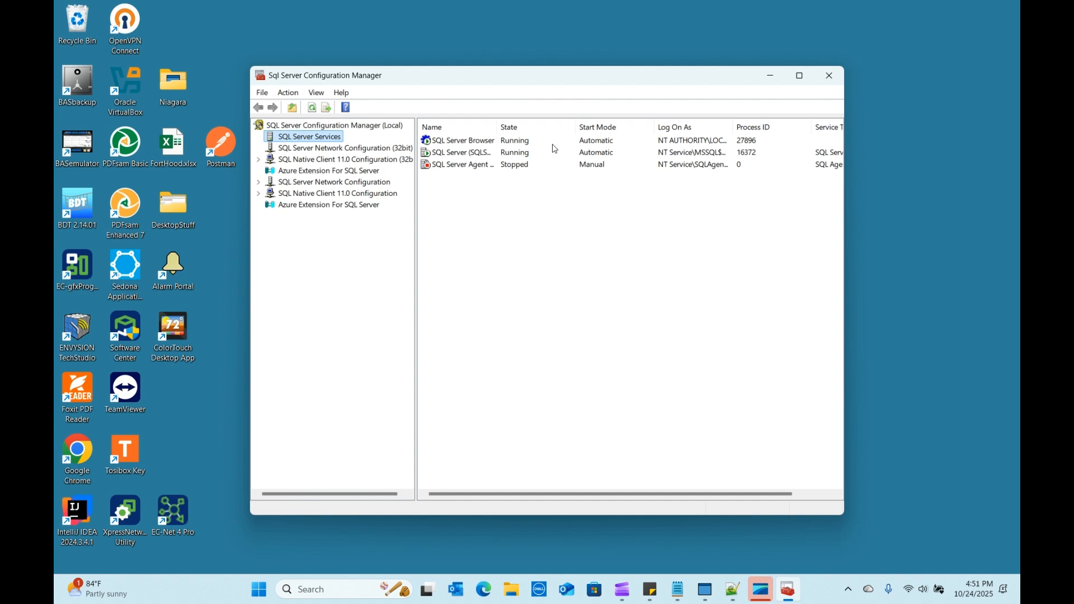
# Inspect the SQL Server Browser and SQL Server service entries, widening the Name column to show the full instance names.
pyautogui.click(482, 141)
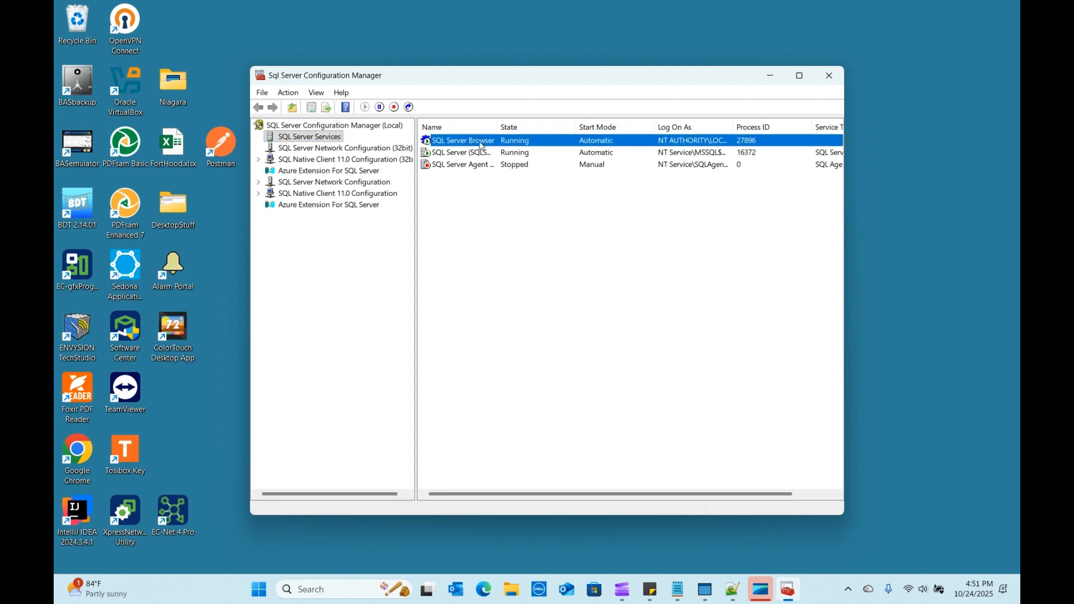
pyautogui.click(481, 153)
pyautogui.moveTo(501, 127); pyautogui.dragTo(561, 127)
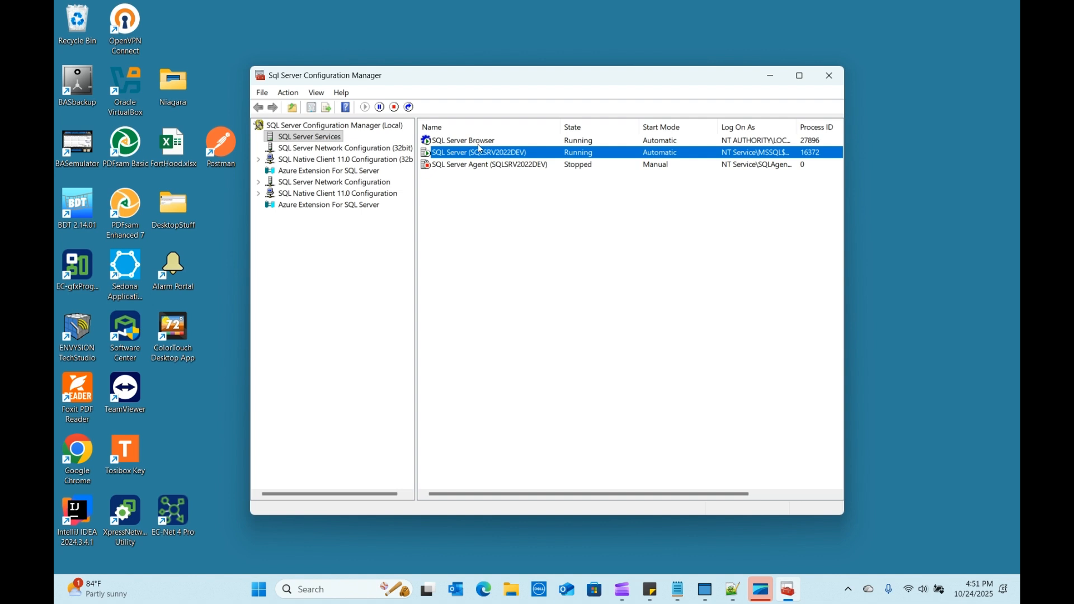
pyautogui.moveTo(595, 494); pyautogui.dragTo(762, 480)
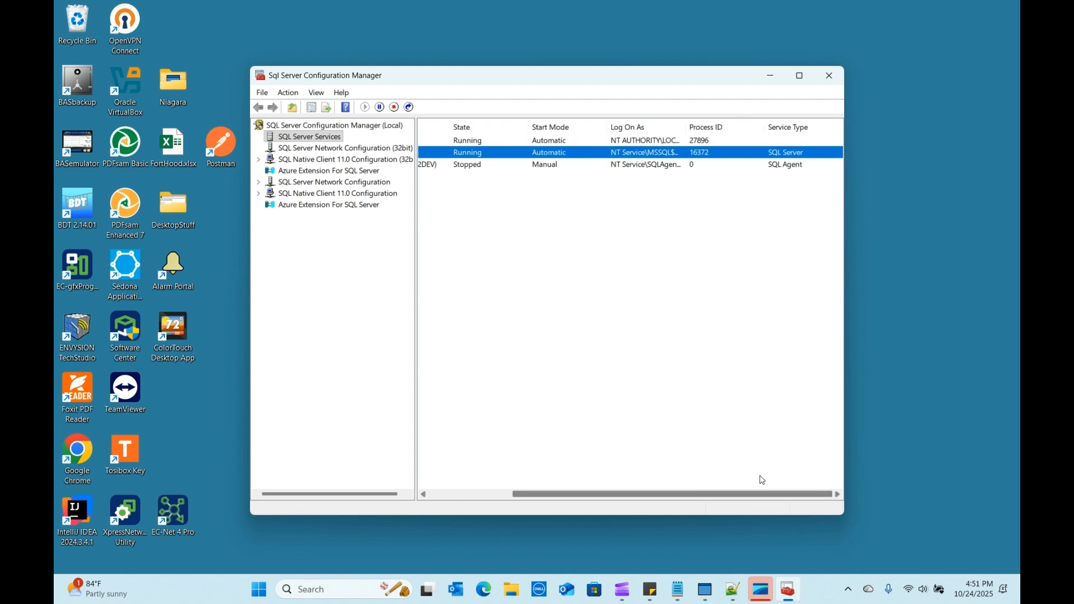
# Enable the TCP/IP protocol for the SQLSRV2022DEV instance under SQL Server Network Configuration and apply the change.
pyautogui.click(258, 183)
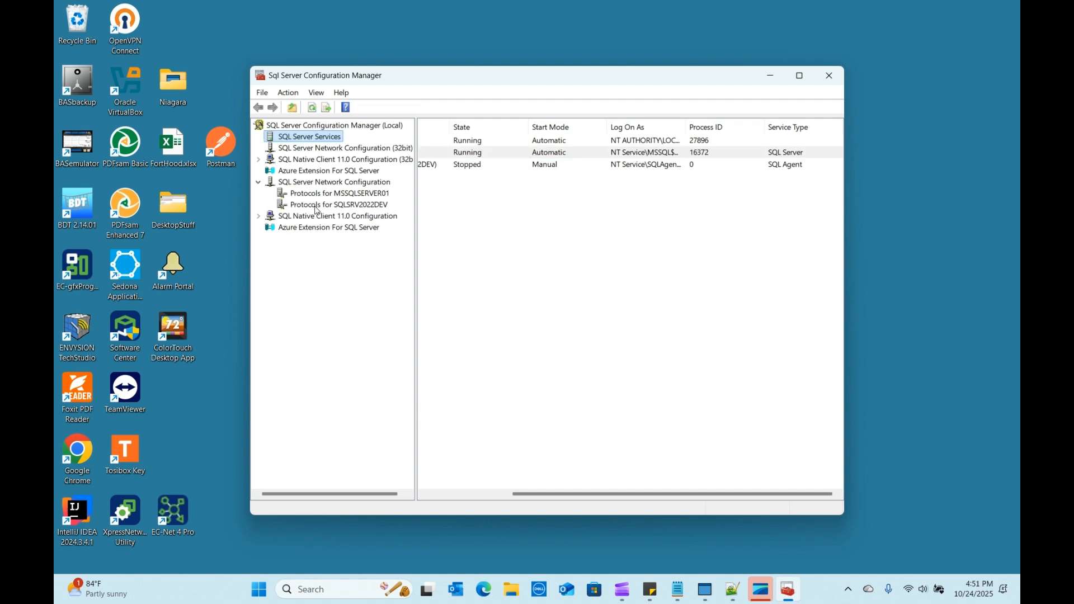
pyautogui.click(373, 207)
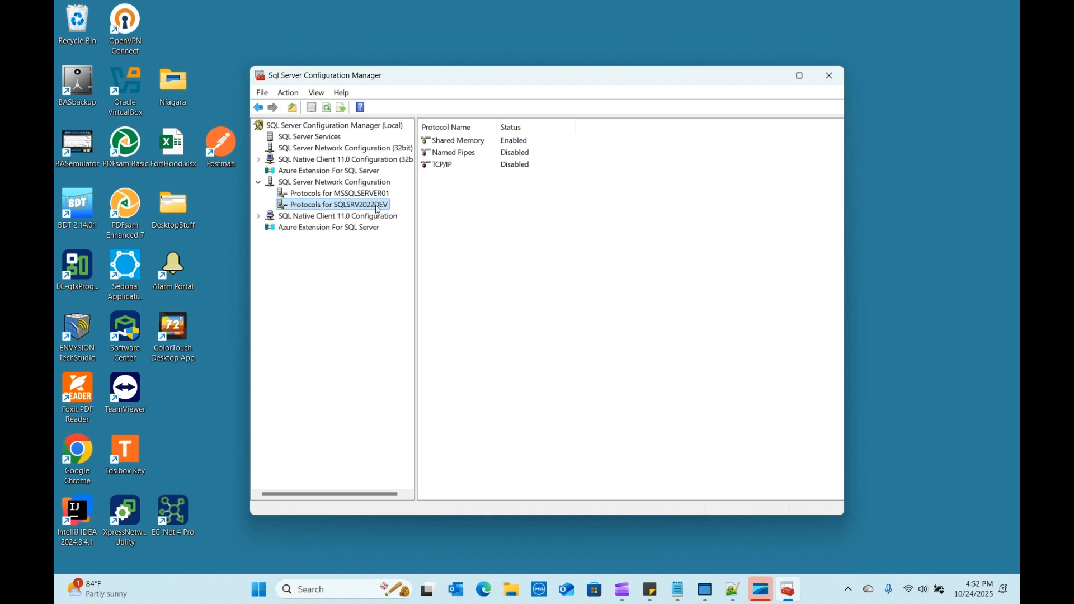
pyautogui.click(438, 169)
pyautogui.click(438, 168)
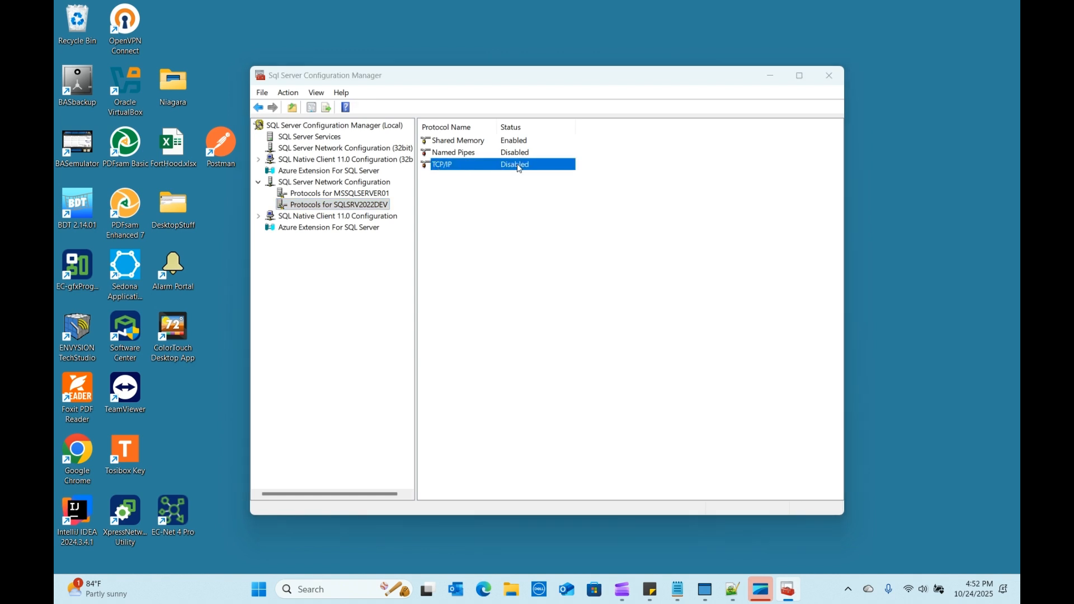
pyautogui.doubleClick(520, 169)
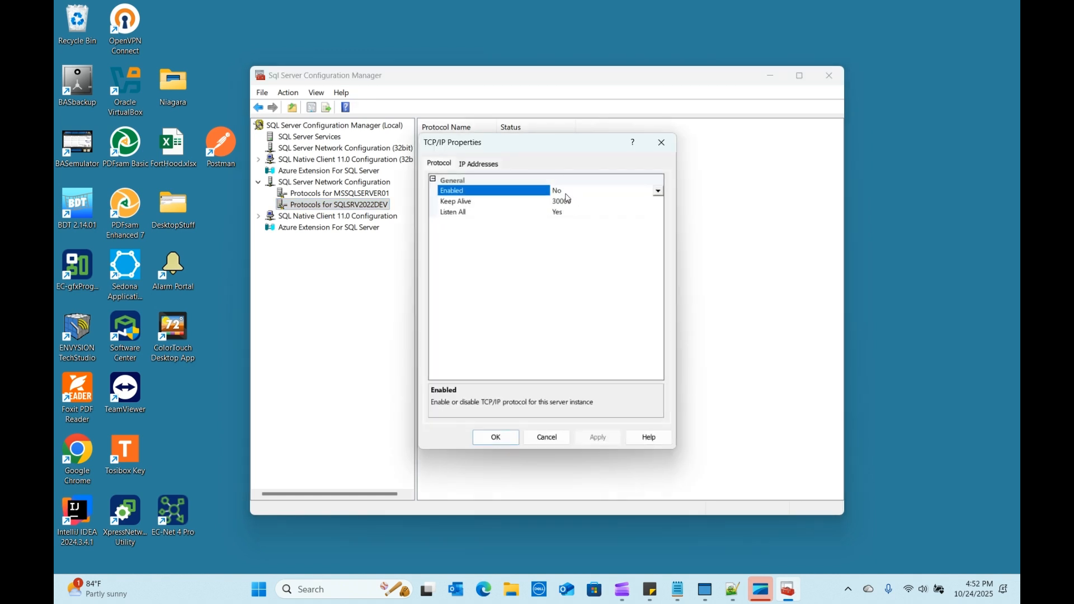
pyautogui.click(660, 191)
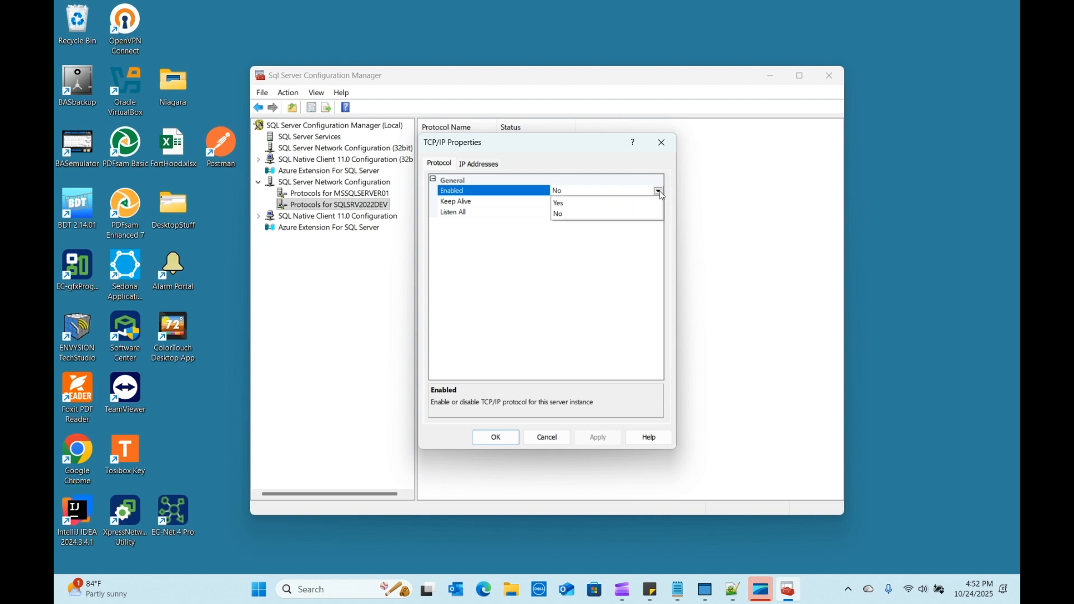
pyautogui.click(576, 203)
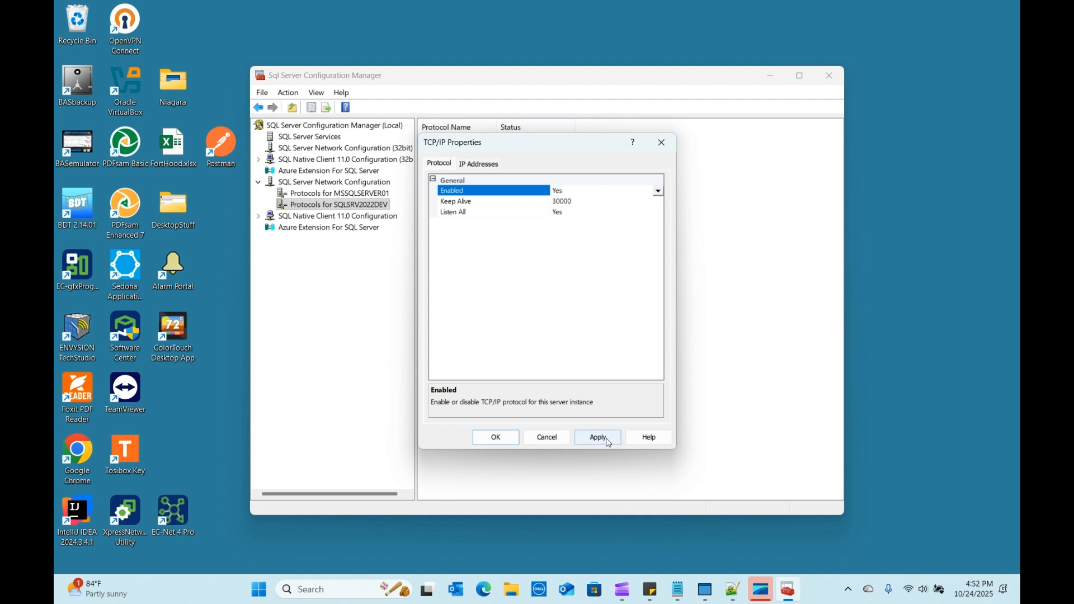
pyautogui.click(609, 446)
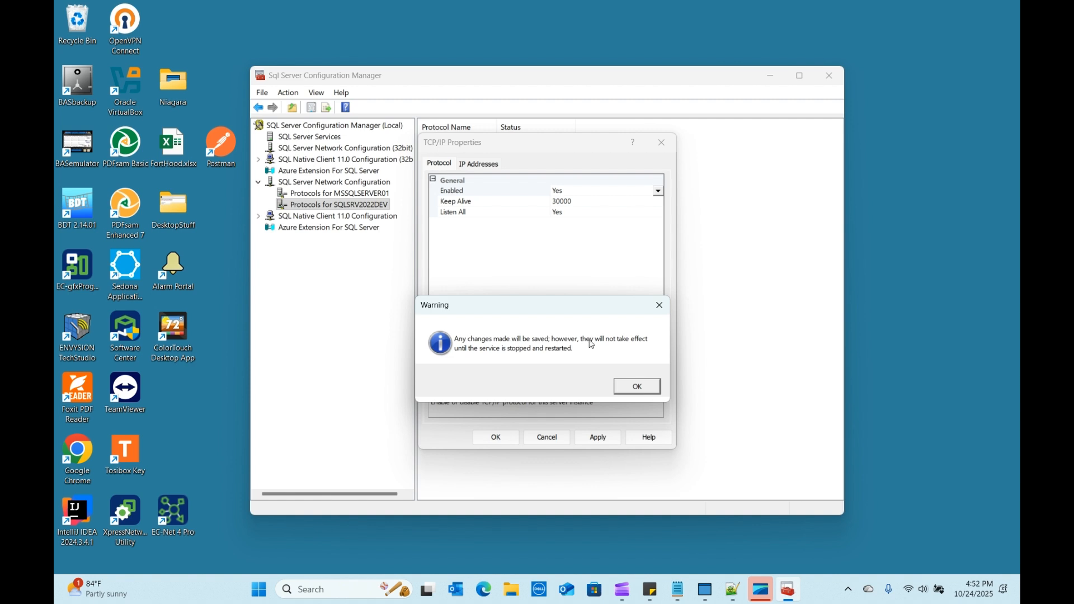
pyautogui.click(641, 391)
# Examine the IP address entries in the TCP/IP properties, including their Active, Enabled and port settings.
pyautogui.click(477, 164)
pyautogui.scroll(-1, 650, 208)
pyautogui.scroll(-1, 664, 207)
pyautogui.moveTo(663, 205); pyautogui.dragTo(677, 343)
pyautogui.moveTo(659, 357); pyautogui.dragTo(659, 181)
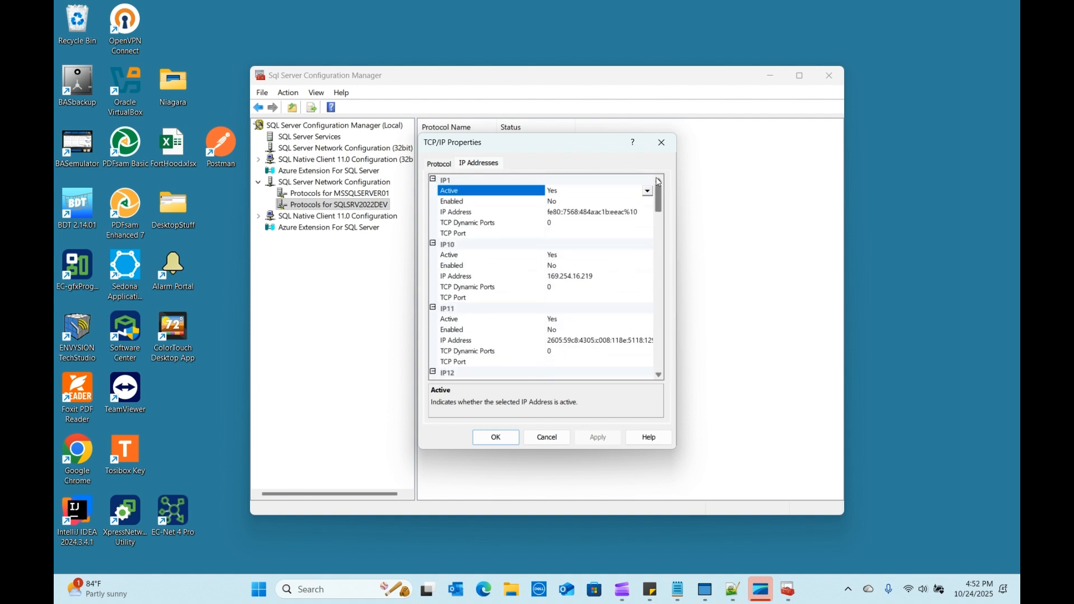
pyautogui.scroll(-2, 564, 274)
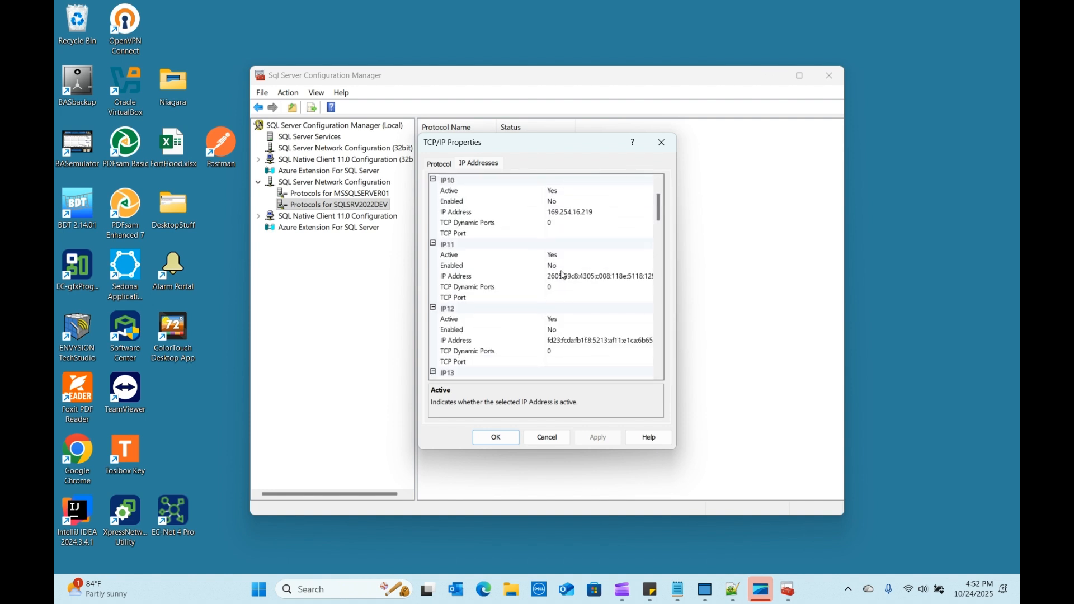
pyautogui.scroll(-4, 566, 276)
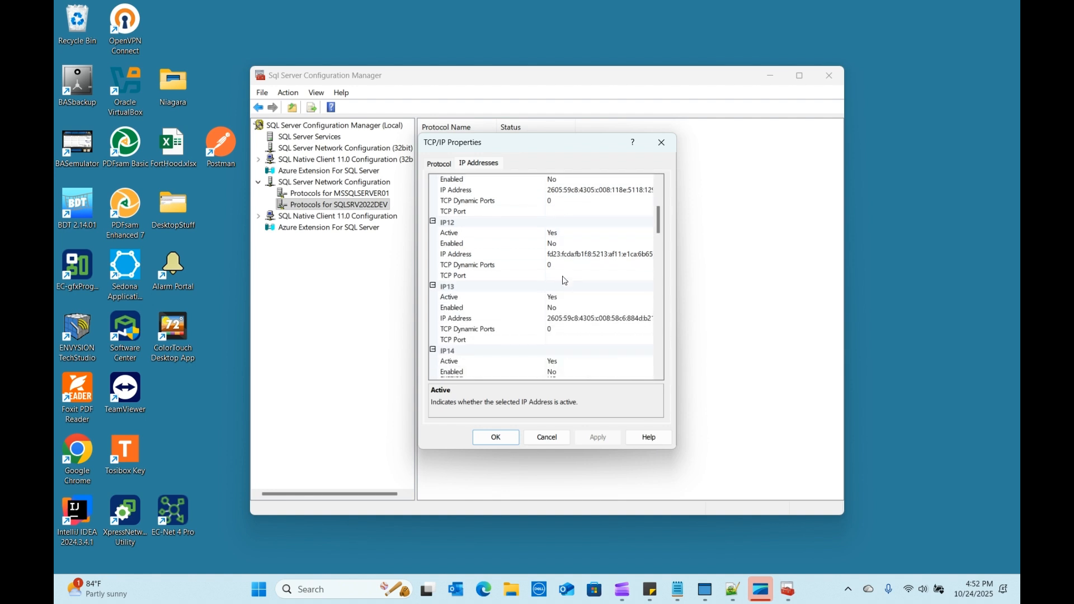
pyautogui.scroll(-6, 565, 281)
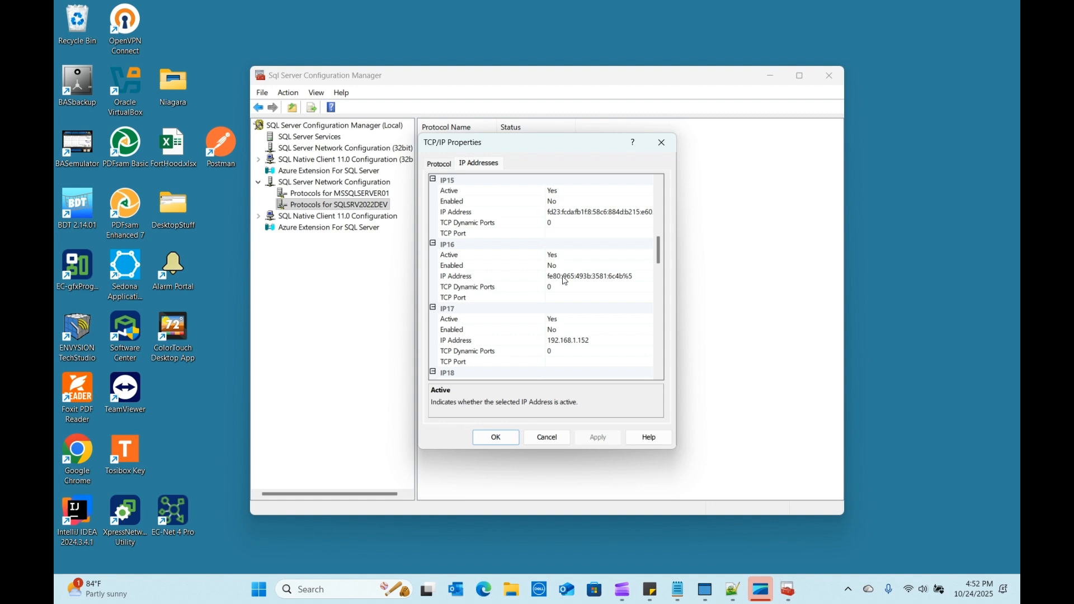
pyautogui.scroll(-3, 564, 281)
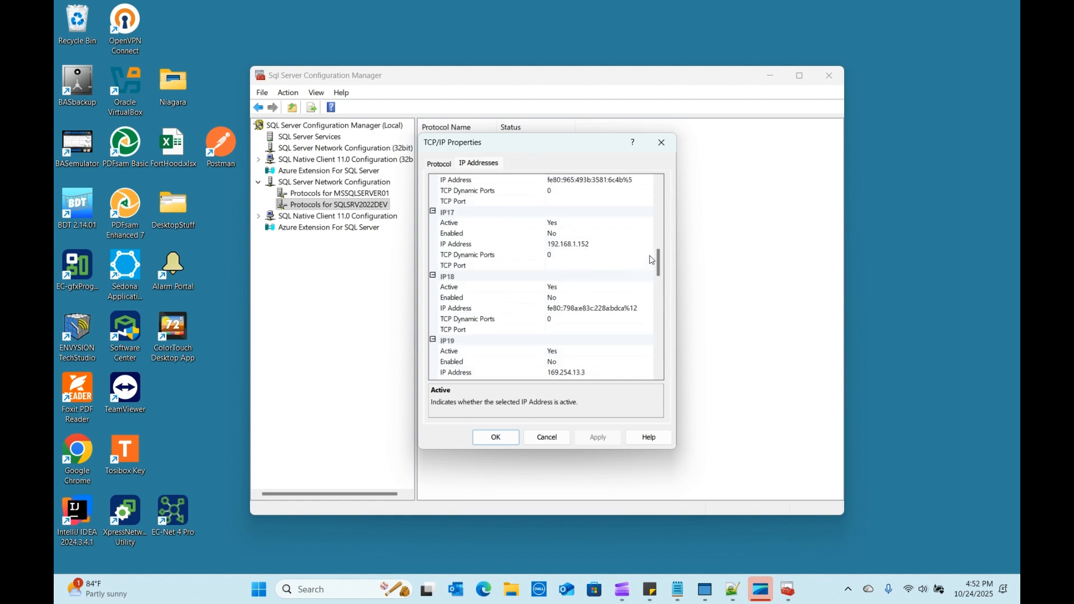
pyautogui.moveTo(658, 256); pyautogui.dragTo(659, 195)
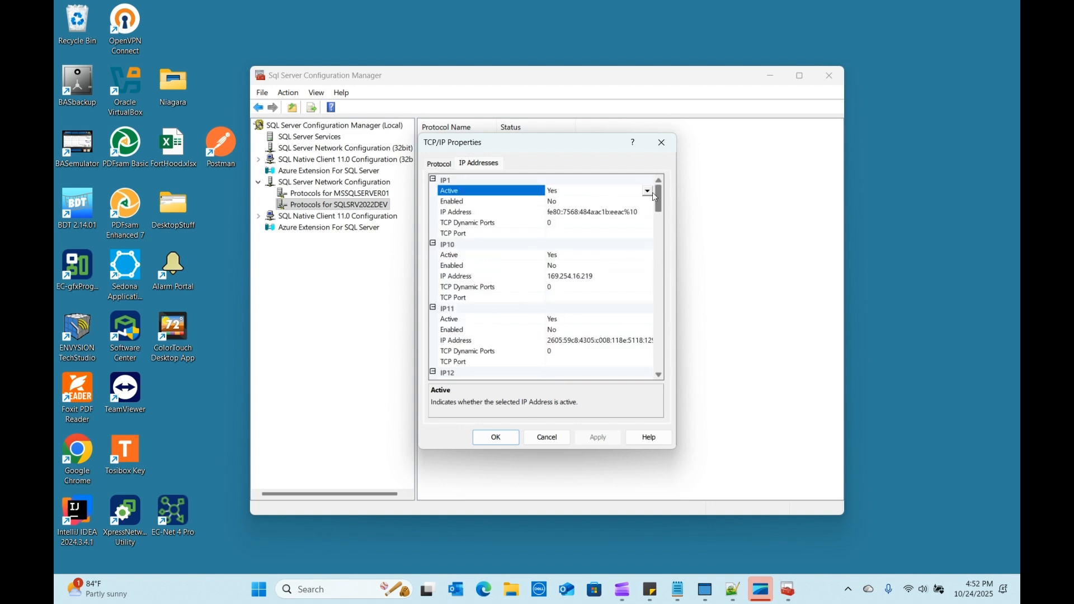
# View the Active options of IP1 without changing them, and look at the IPAll section at the end of the list.
pyautogui.scroll(-1, 625, 290)
pyautogui.scroll(1, 626, 289)
pyautogui.click(566, 192)
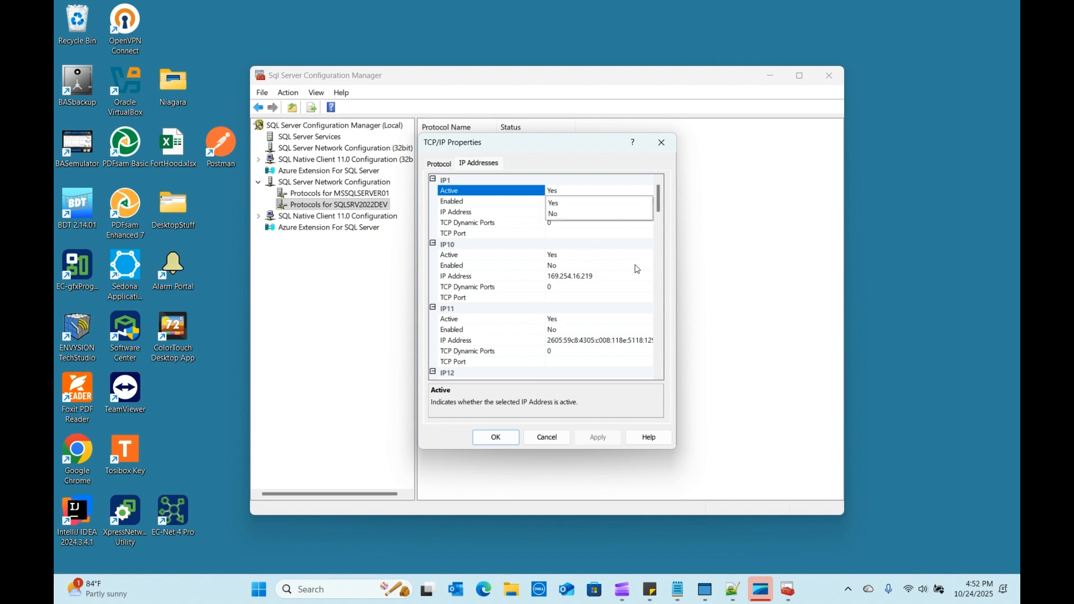
pyautogui.click(631, 267)
pyautogui.click(660, 199)
pyautogui.moveTo(660, 199); pyautogui.dragTo(673, 358)
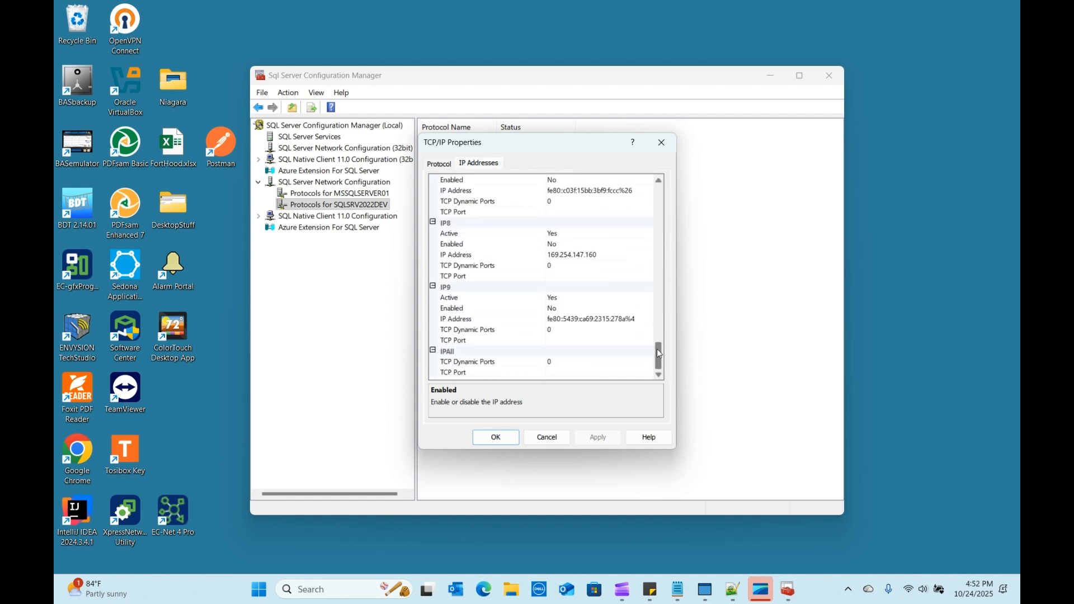
# Locate the loopback entries IP20 and IP21 among the IP addresses, and view the Enabled options of IP20 without changing them.
pyautogui.moveTo(657, 350); pyautogui.dragTo(655, 255)
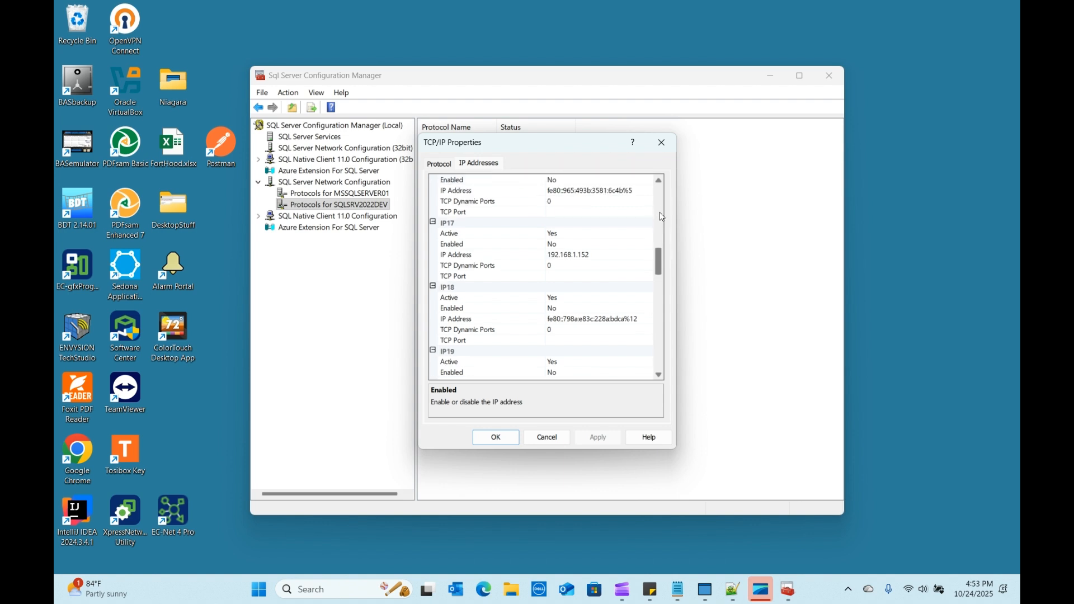
pyautogui.moveTo(662, 249); pyautogui.dragTo(661, 185)
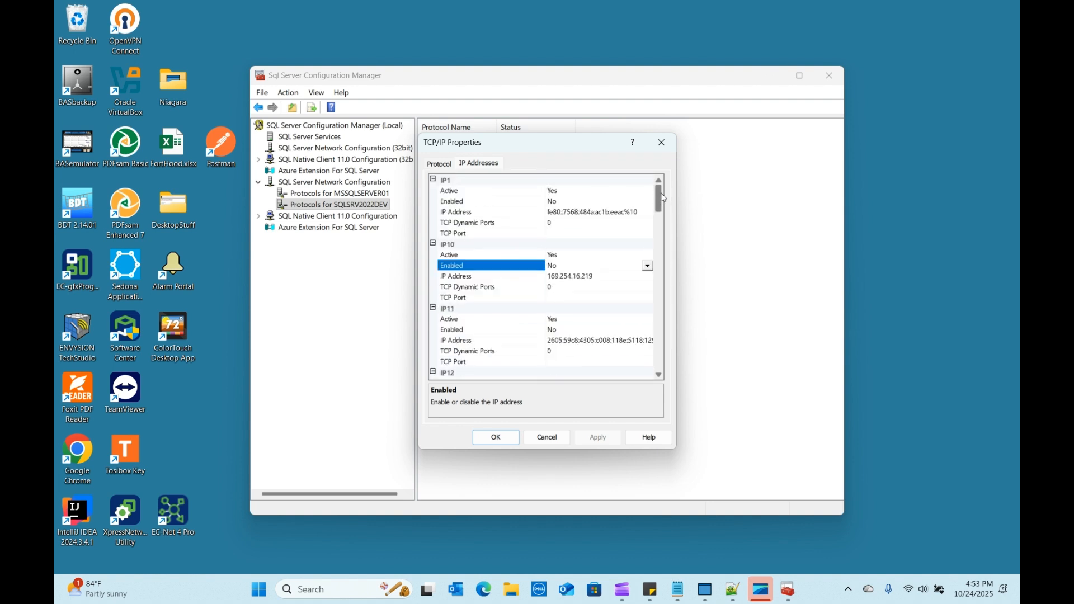
pyautogui.scroll(-6, 641, 266)
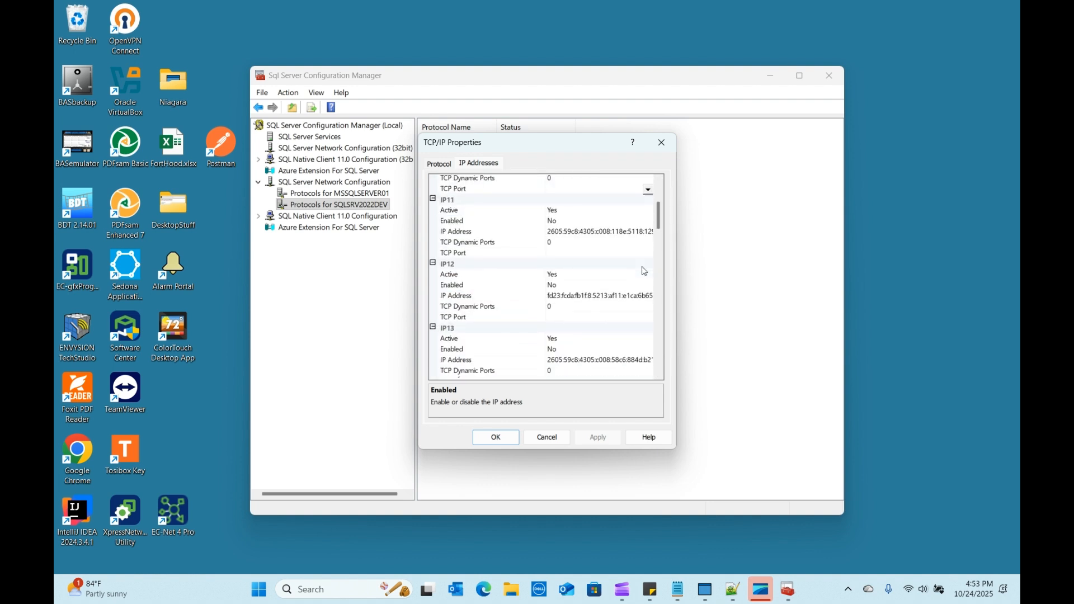
pyautogui.scroll(-8, 642, 267)
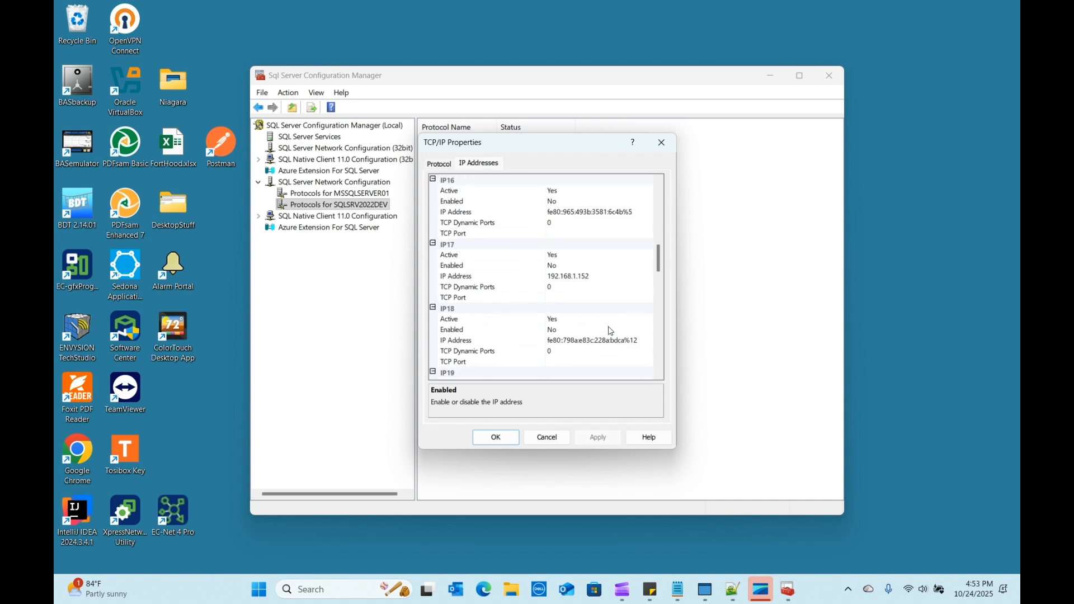
pyautogui.scroll(-7, 586, 294)
pyautogui.scroll(-2, 588, 295)
pyautogui.click(556, 245)
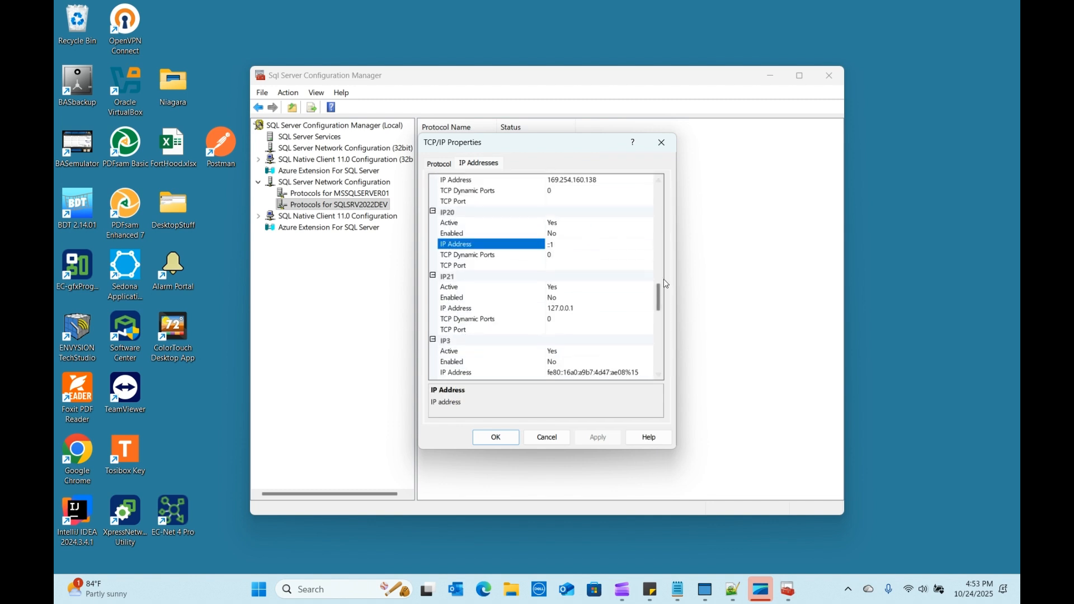
pyautogui.click(565, 308)
pyautogui.click(553, 234)
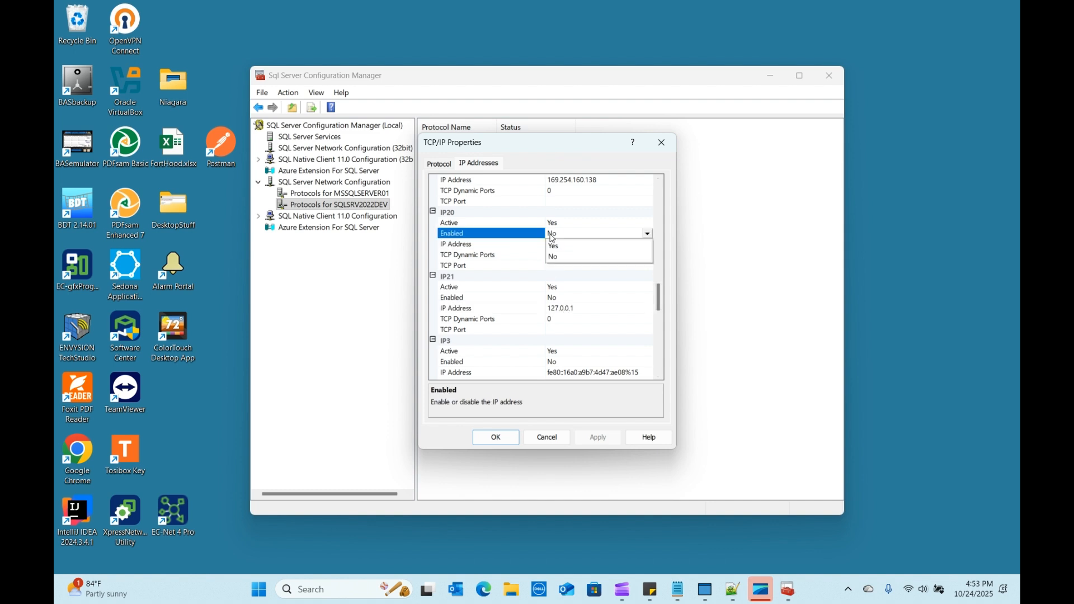
pyautogui.click(551, 223)
pyautogui.click(554, 215)
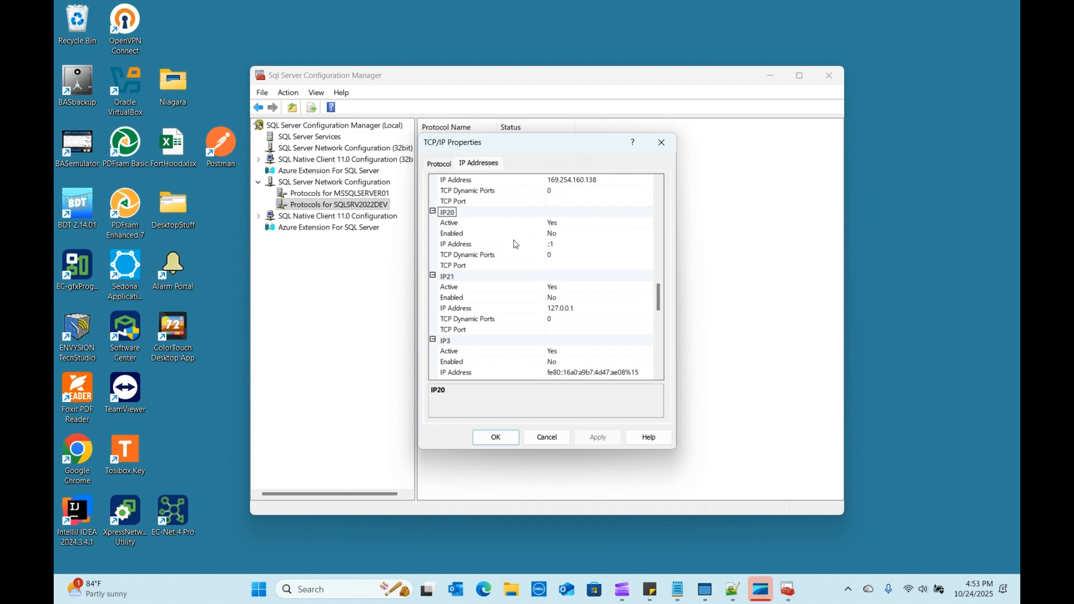
# Examine the IP address, TCP Dynamic Ports and TCP Port fields of IP21 and the IPAll section without changing them, and close the TCP/IP properties.
pyautogui.doubleClick(567, 309)
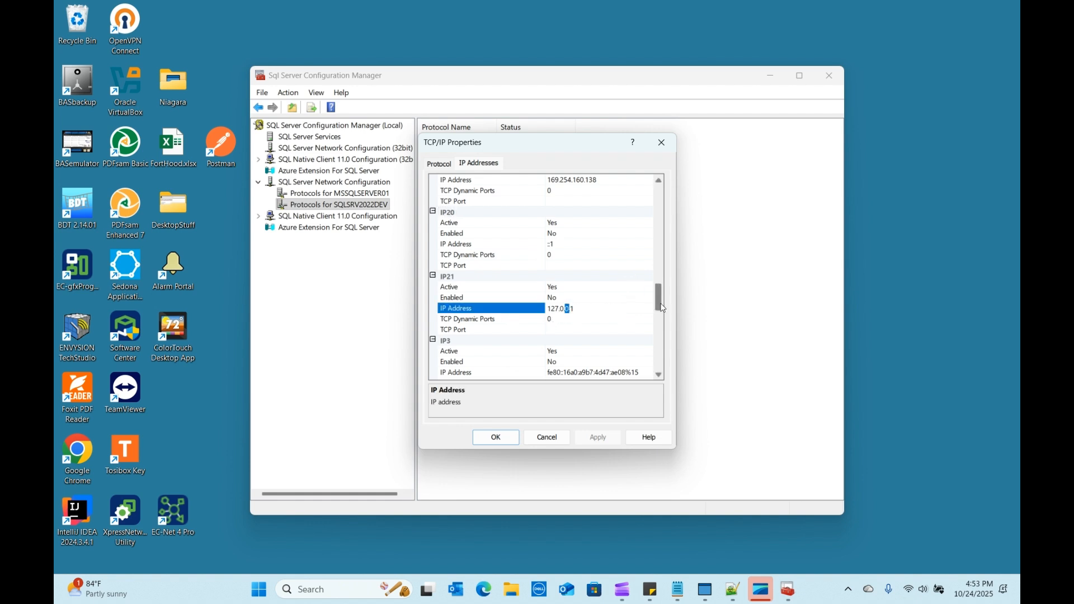
pyautogui.moveTo(661, 301); pyautogui.dragTo(662, 318)
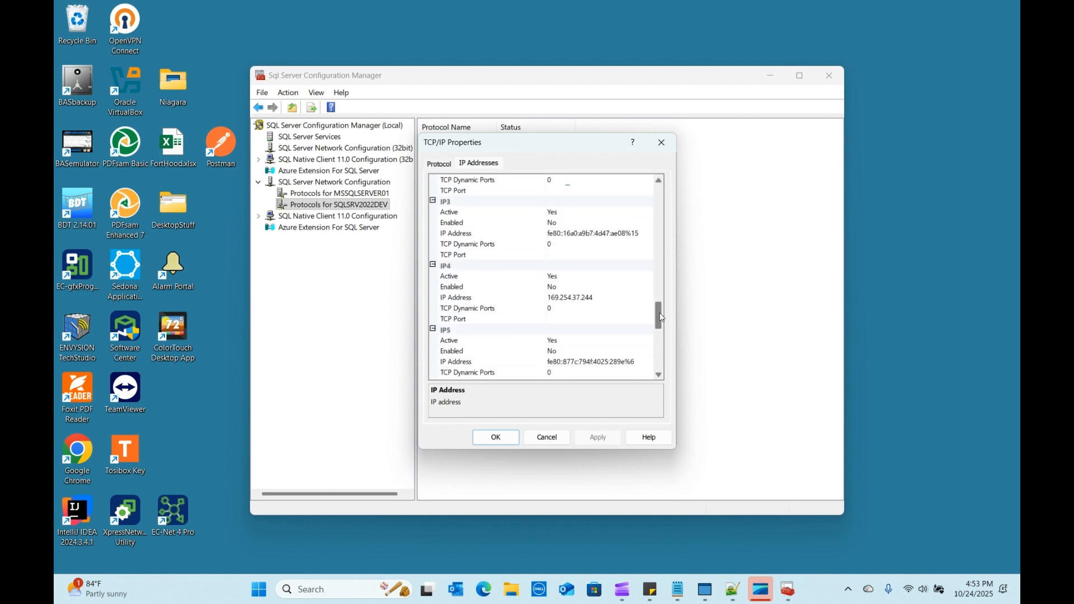
pyautogui.scroll(2, 581, 297)
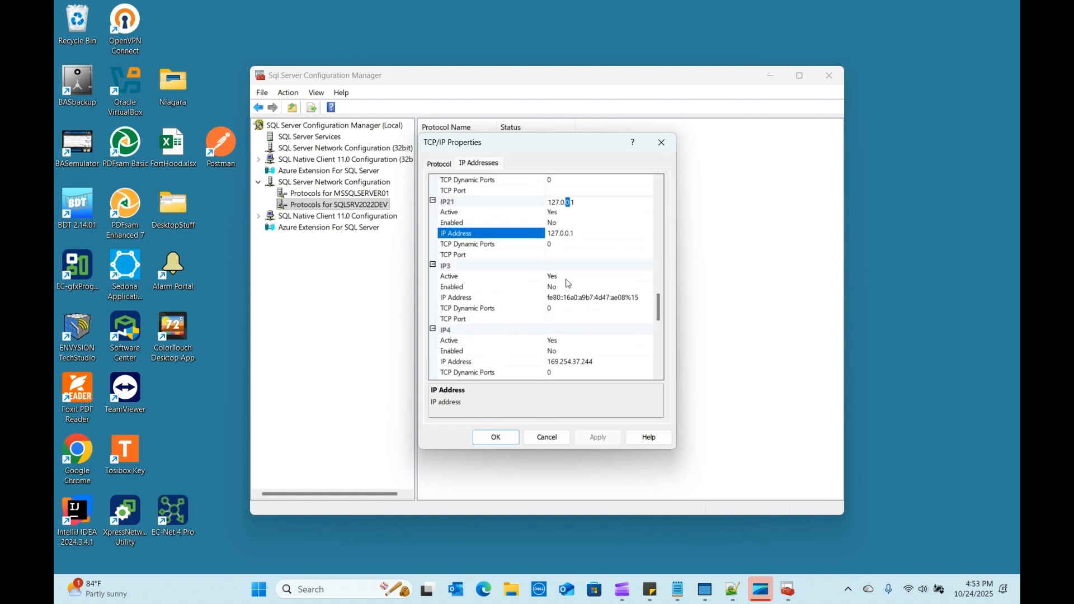
pyautogui.click(559, 255)
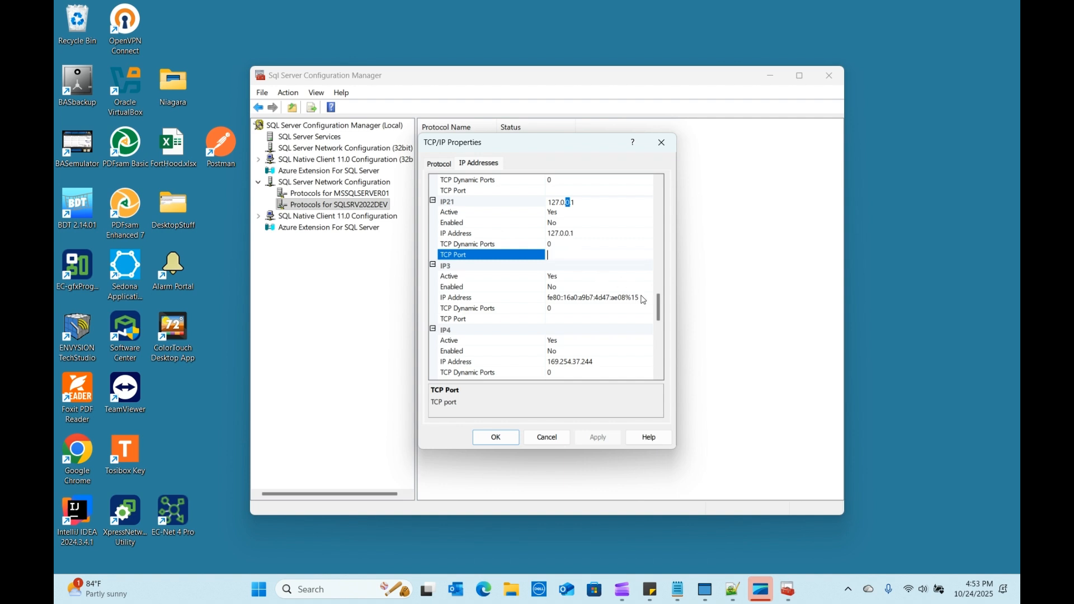
pyautogui.click(556, 247)
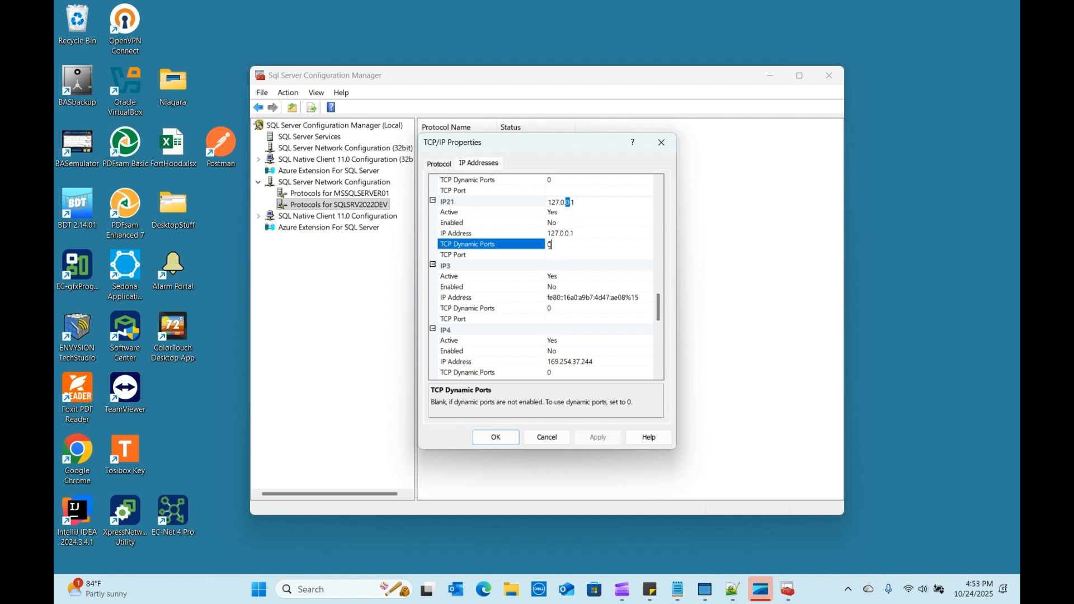
pyautogui.click(559, 255)
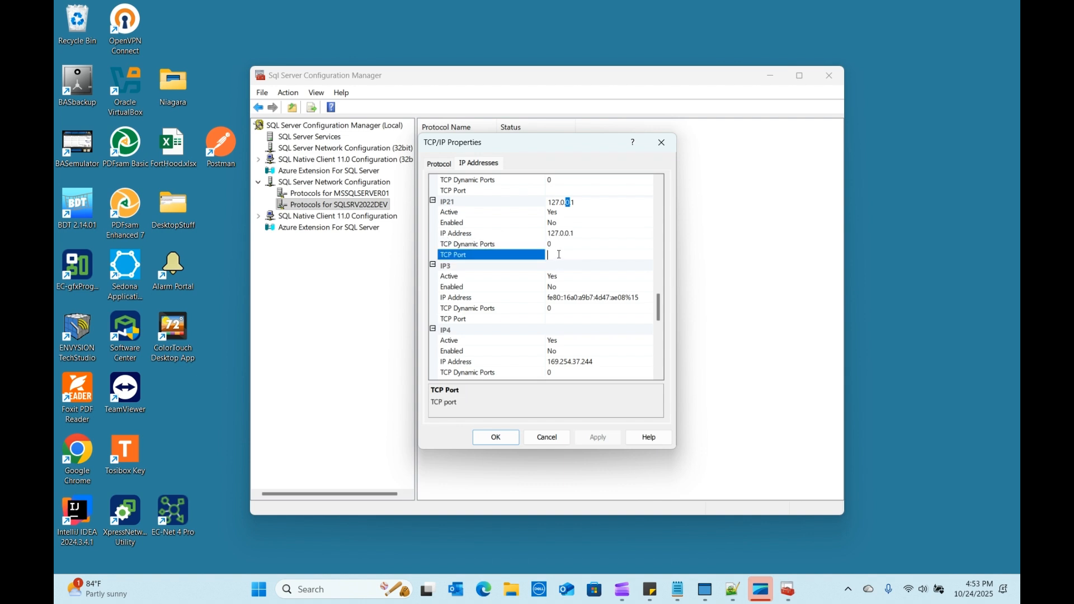
pyautogui.click(550, 246)
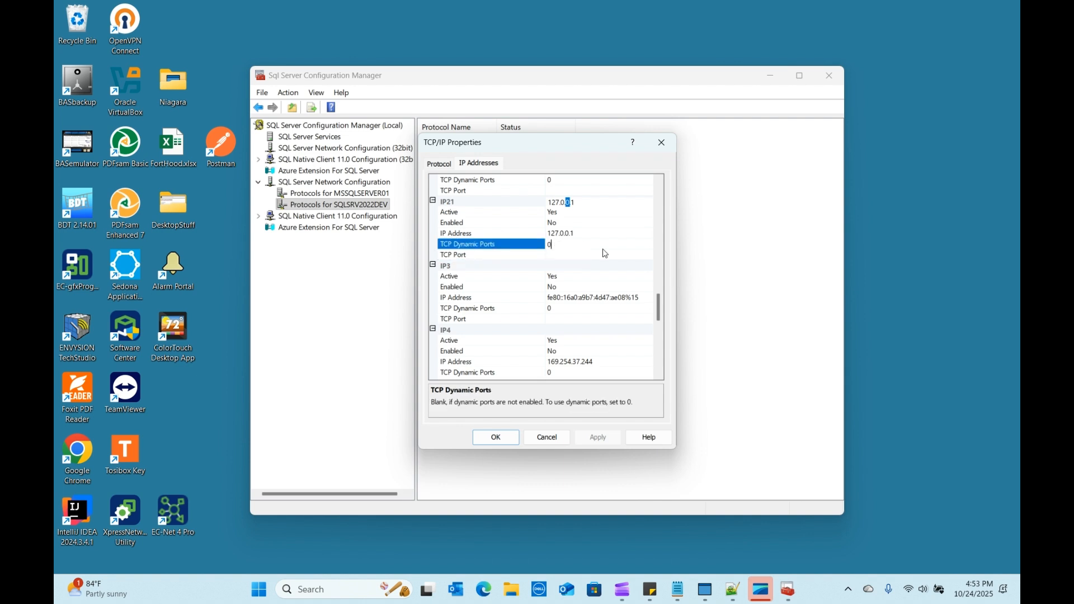
pyautogui.scroll(-10, 655, 297)
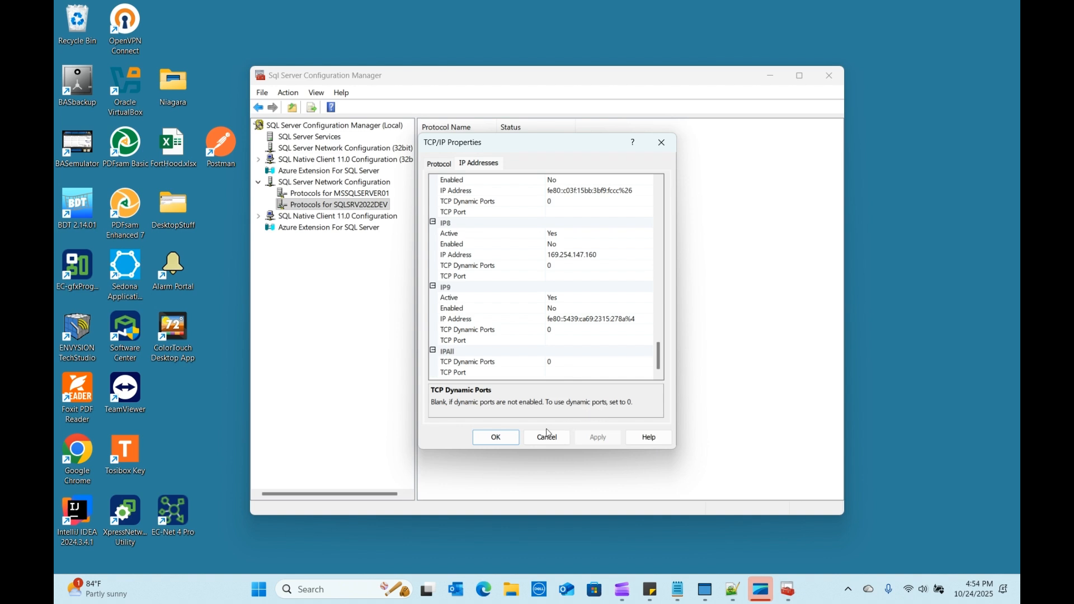
pyautogui.click(513, 441)
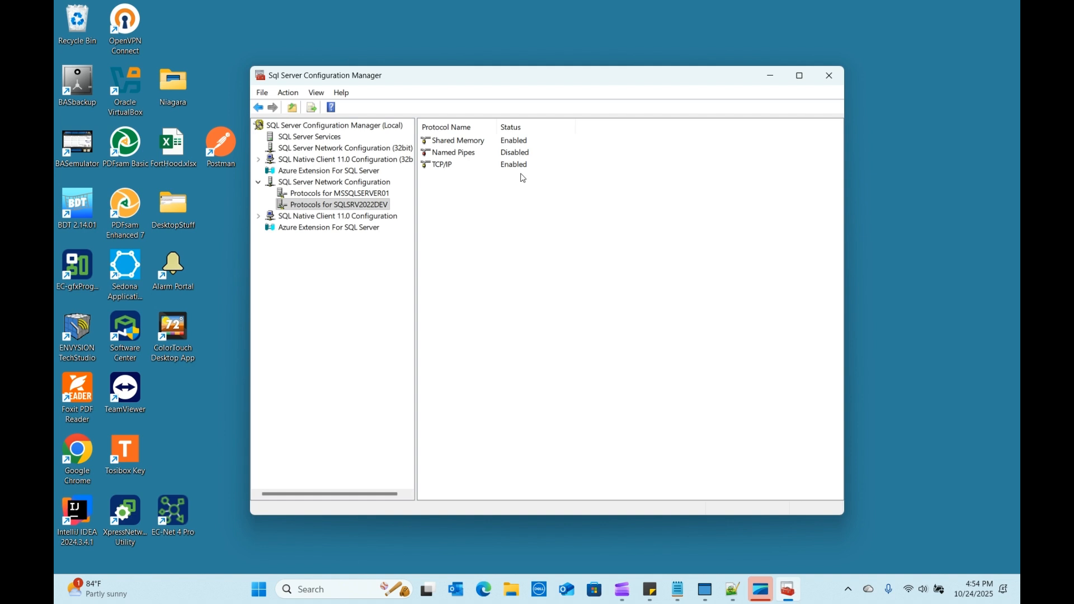
# Restart the SQL Server (SQLSRV2022DEV) service from SQL Server Services and close the configuration window.
pyautogui.click(308, 141)
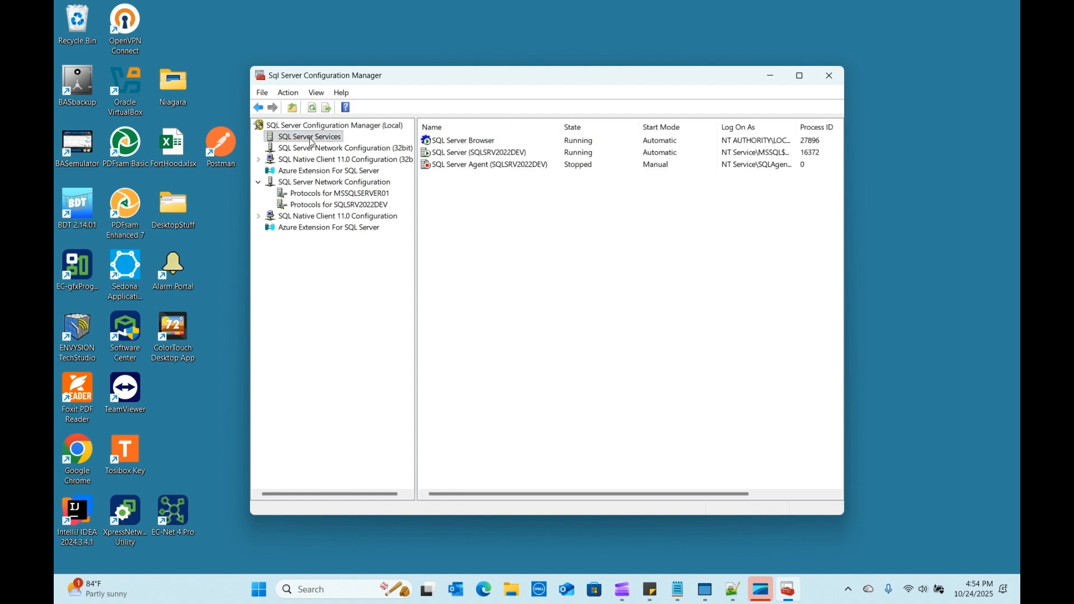
pyautogui.click(320, 207)
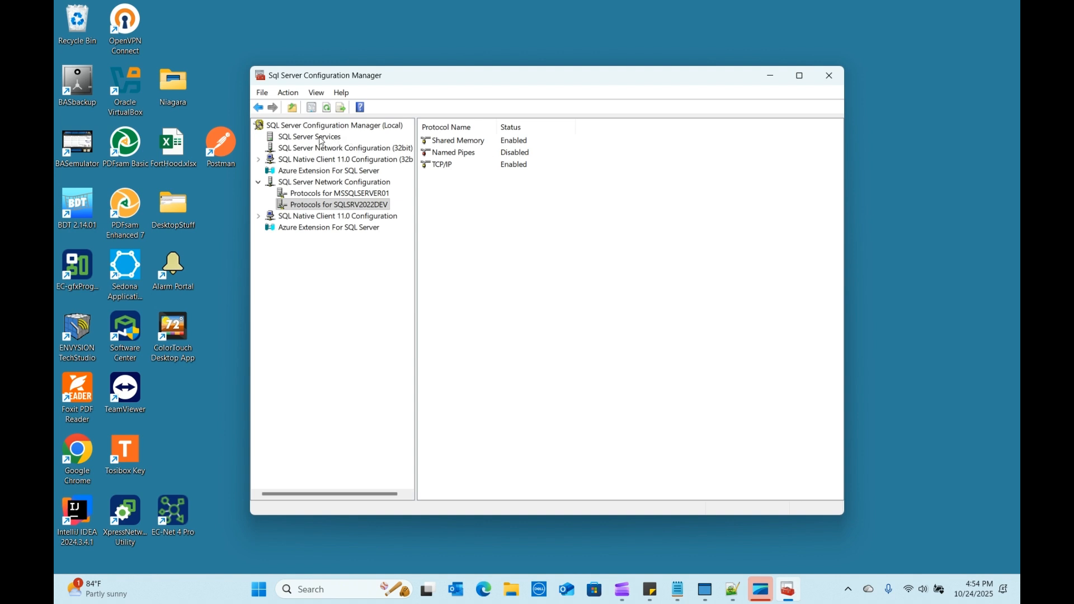
pyautogui.click(322, 139)
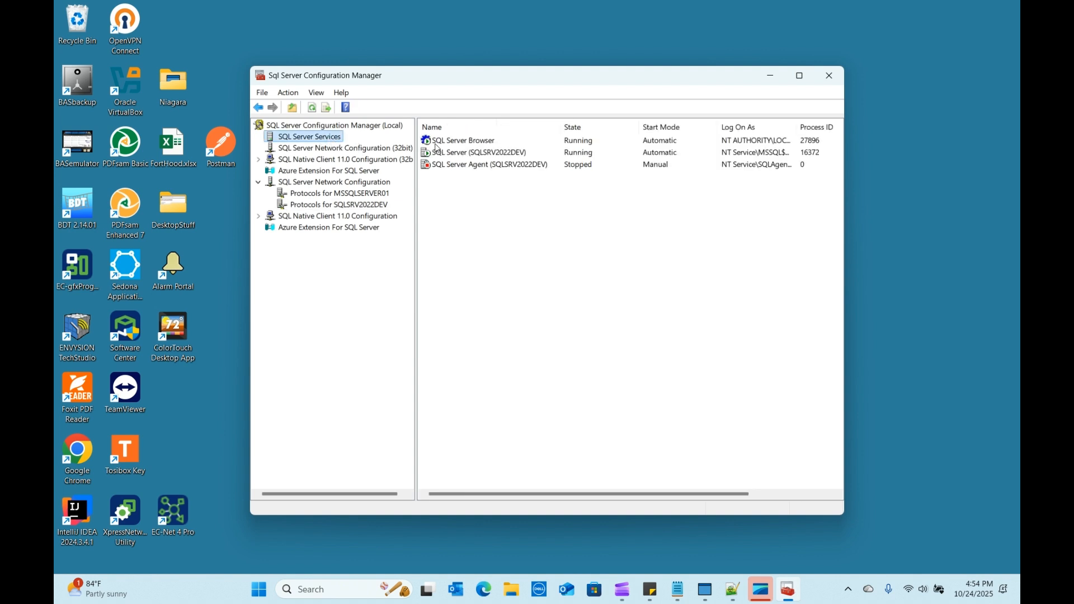
pyautogui.click(467, 155)
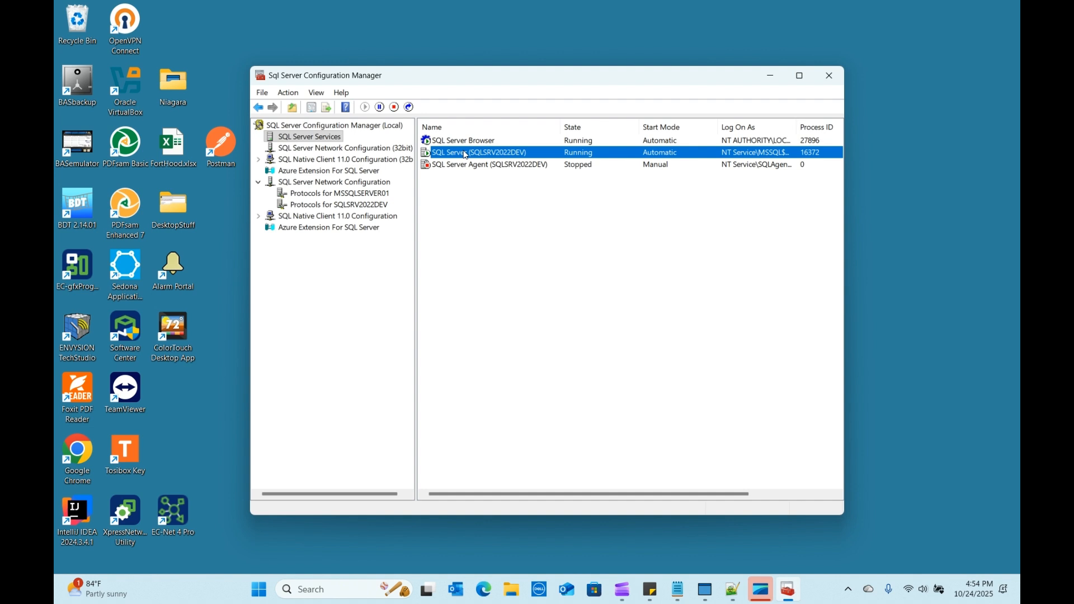
pyautogui.rightClick(467, 154)
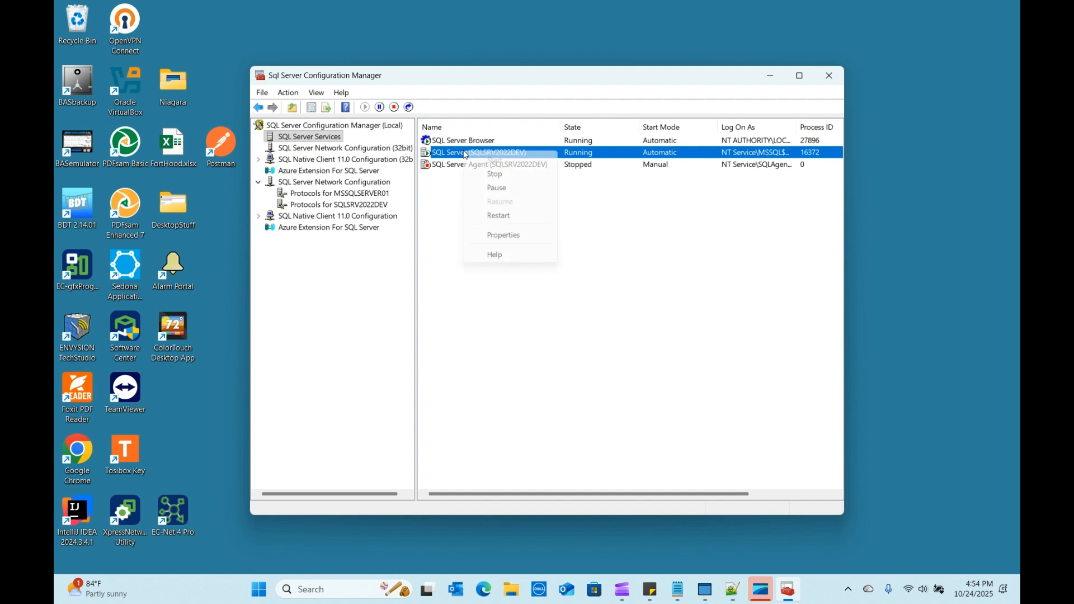
pyautogui.click(503, 216)
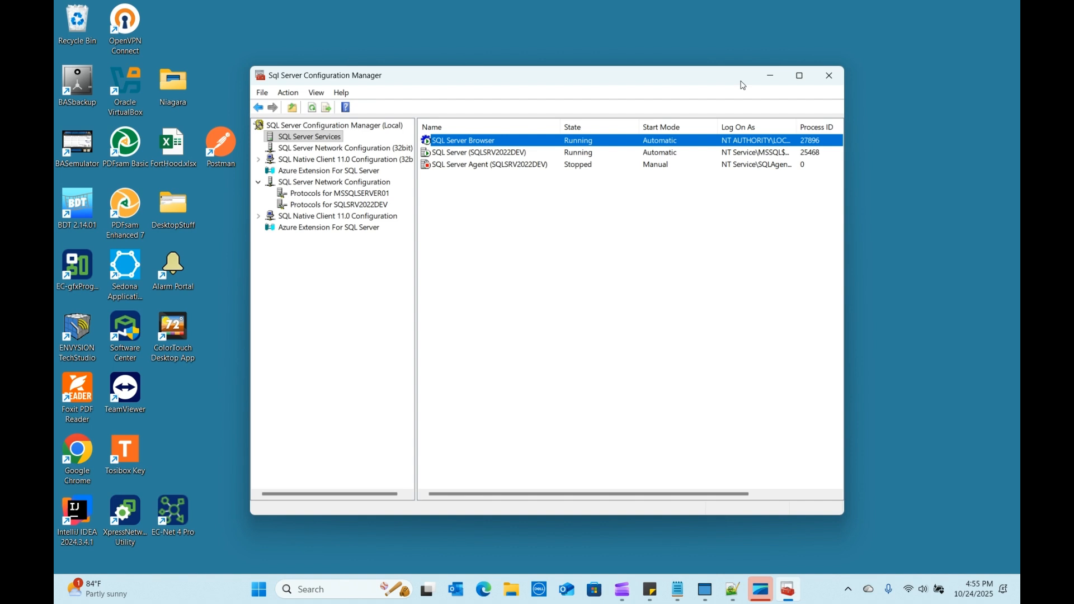
pyautogui.click(827, 77)
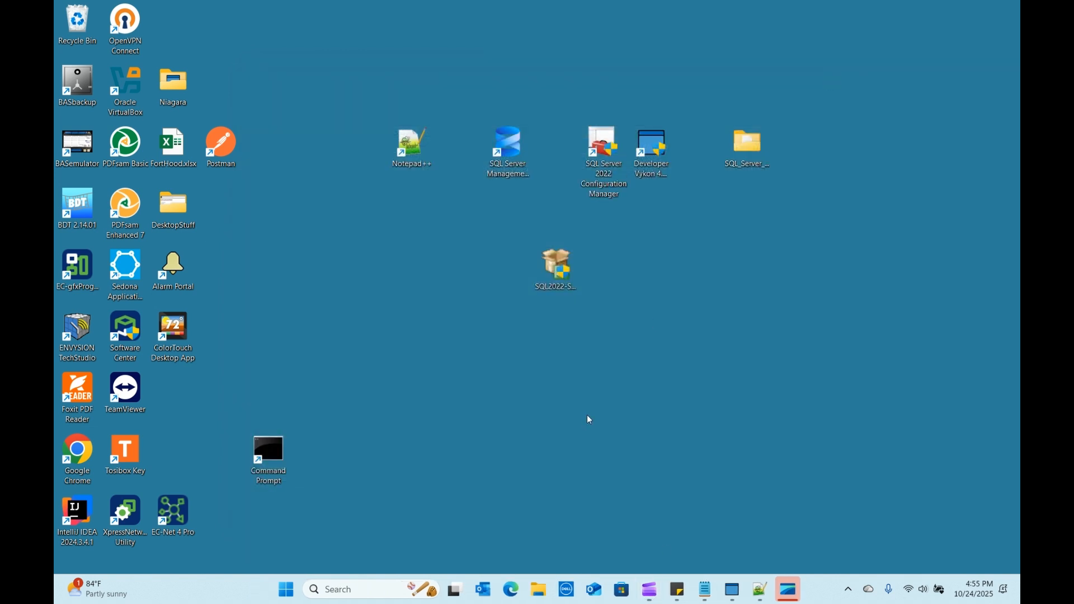